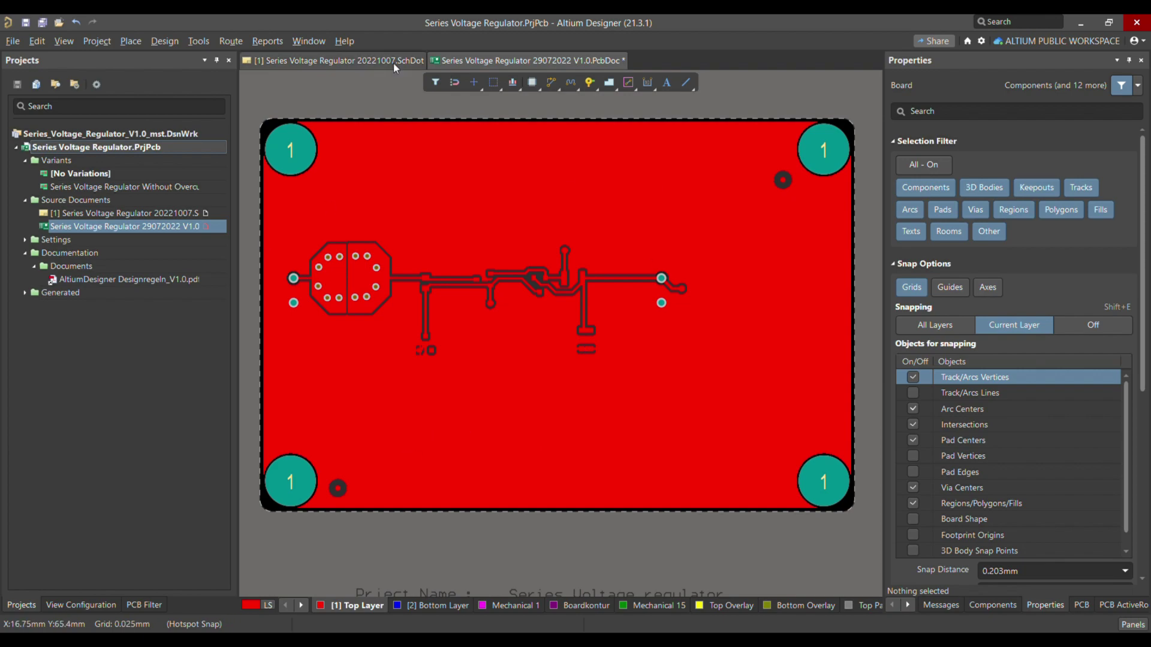
Step: Place a text string on the Top Layer below the circuit at about X 32.7 mm, Y 6.2 mm
left_click(130, 41)
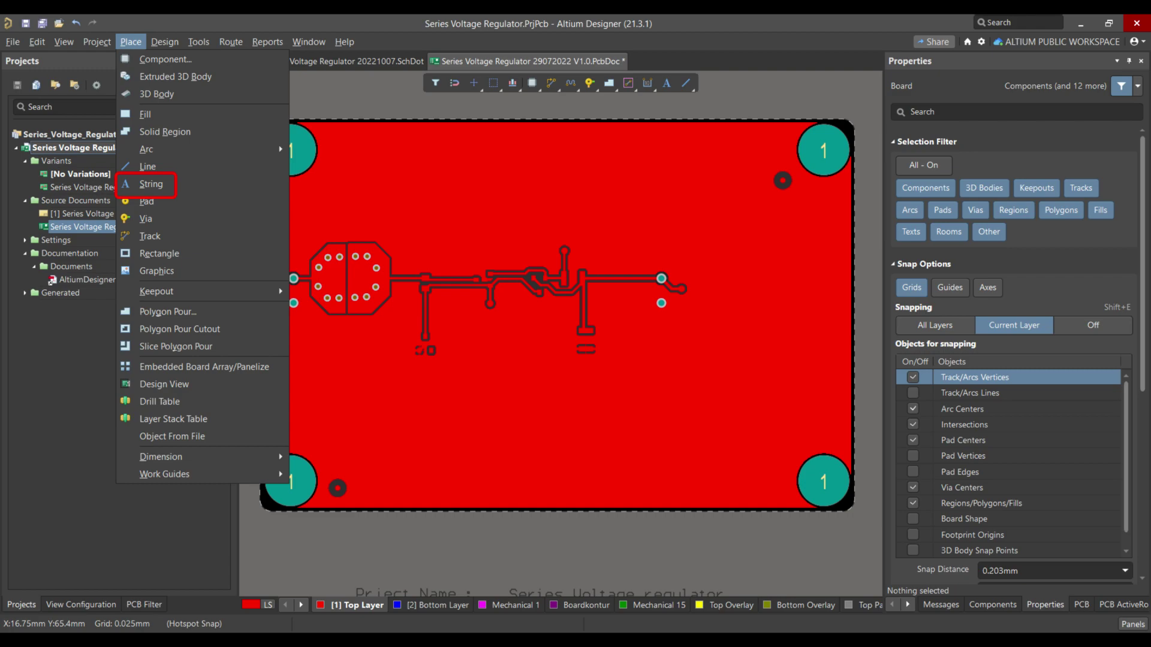
left_click(151, 184)
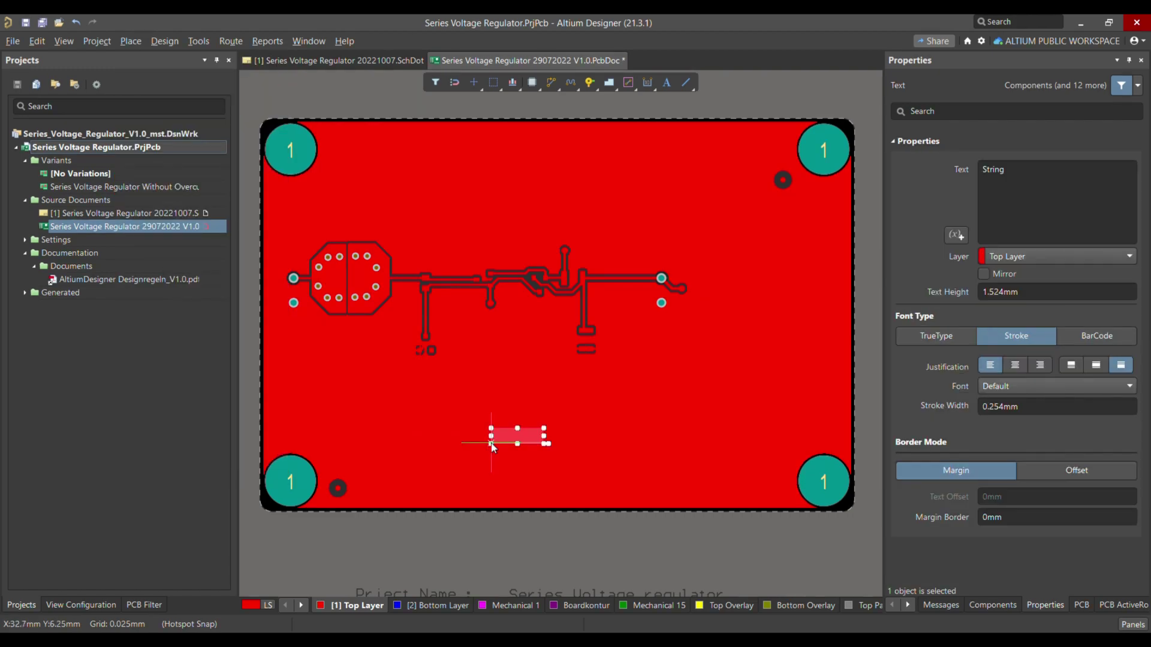
right_click(491, 443)
left_click(459, 442)
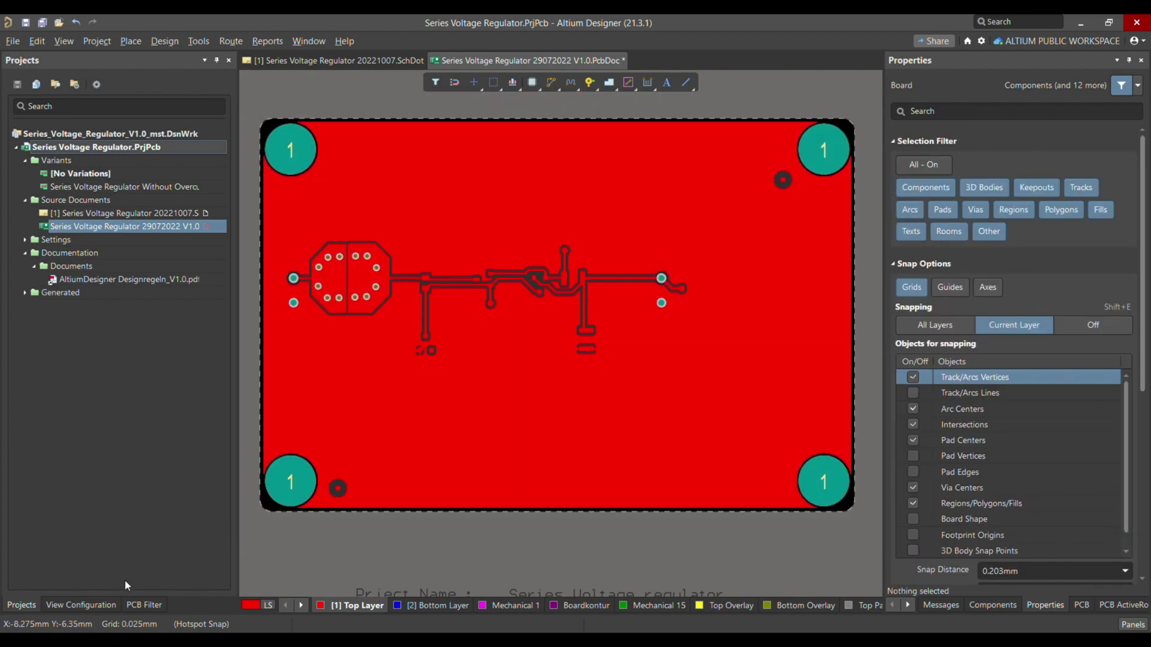
Step: Set the display transparency of polygons to 50% in the view configuration and return to the project list
left_click(91, 604)
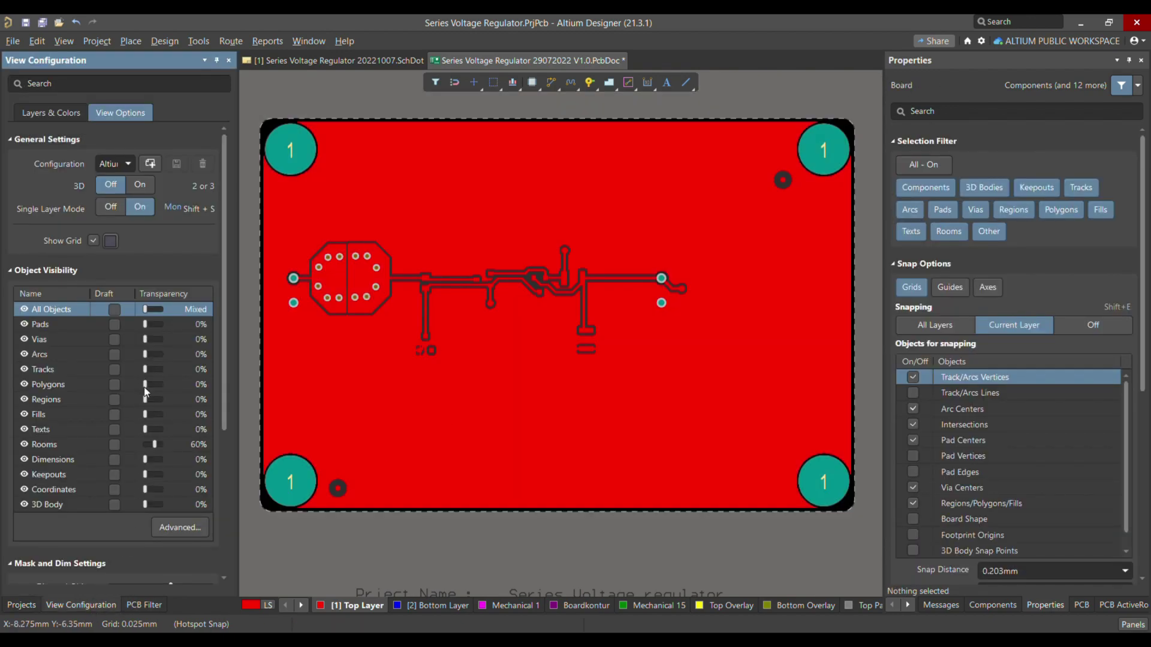
left_click_drag(145, 388, 154, 386)
left_click(201, 385)
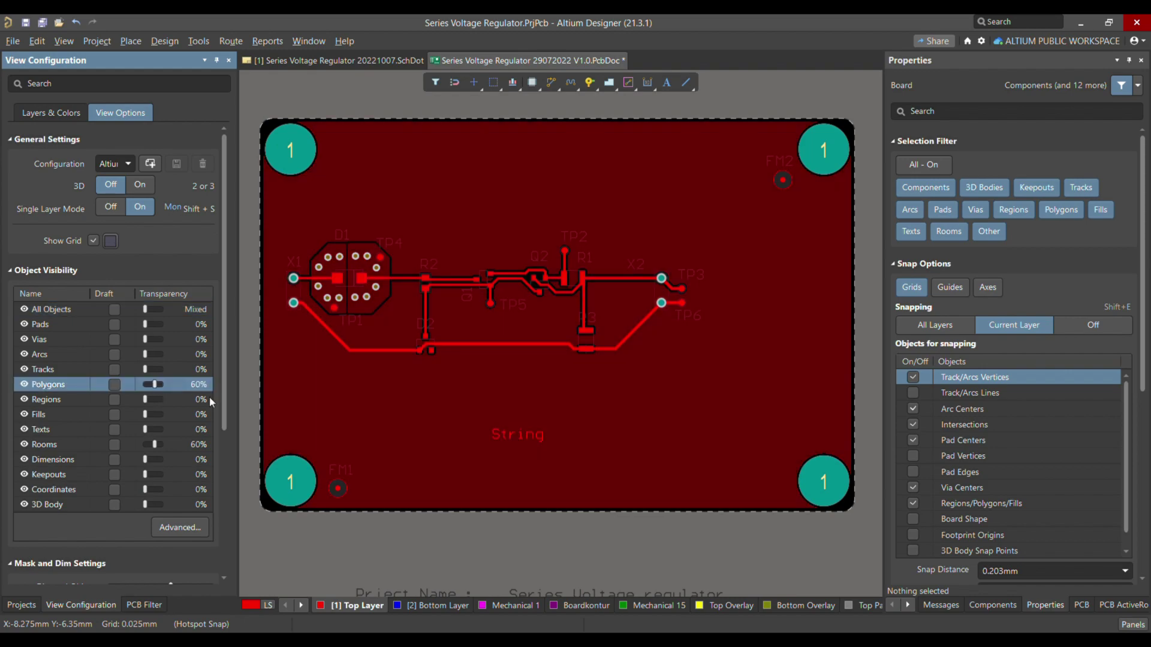
left_click(202, 385)
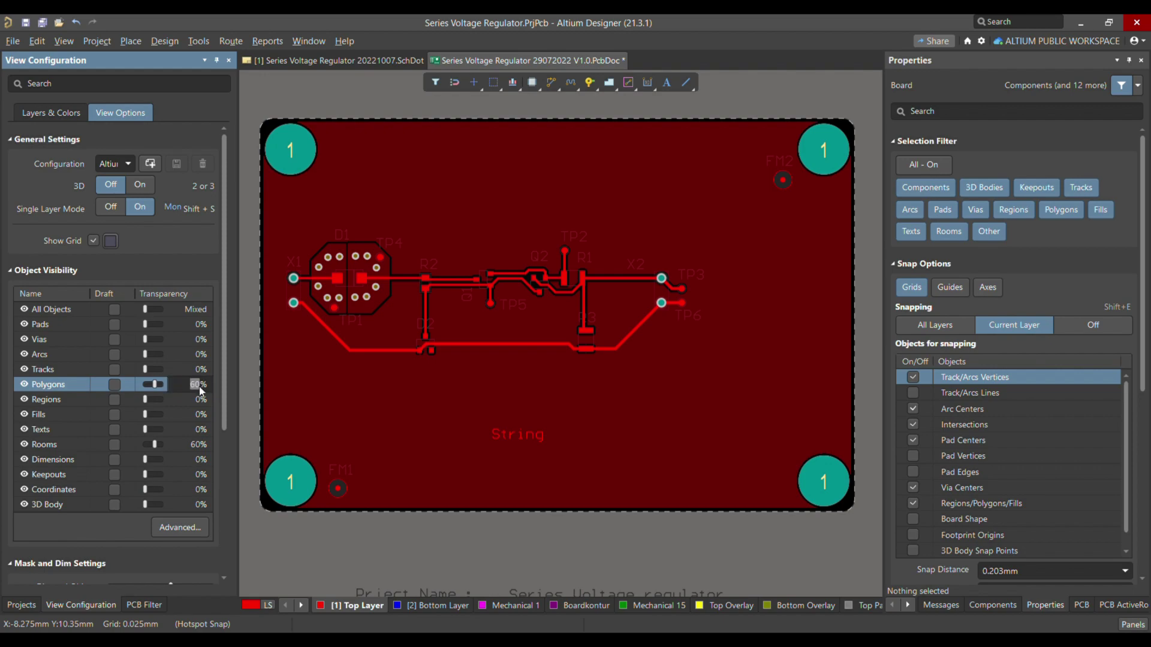
type("50")
key("Return")
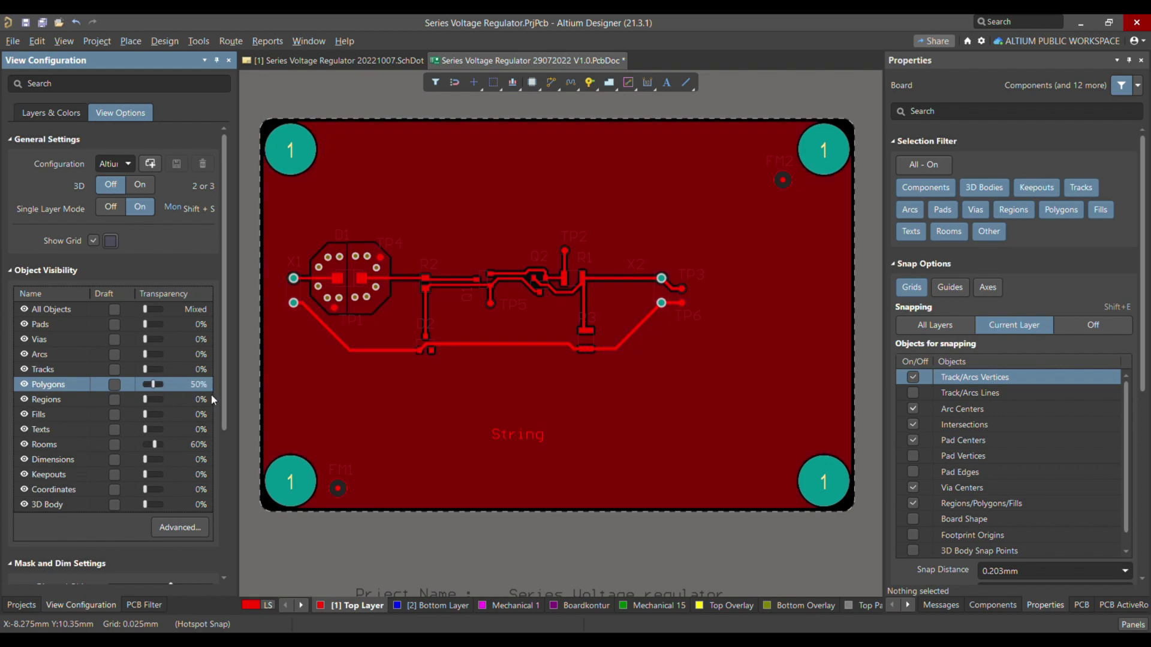
left_click(21, 605)
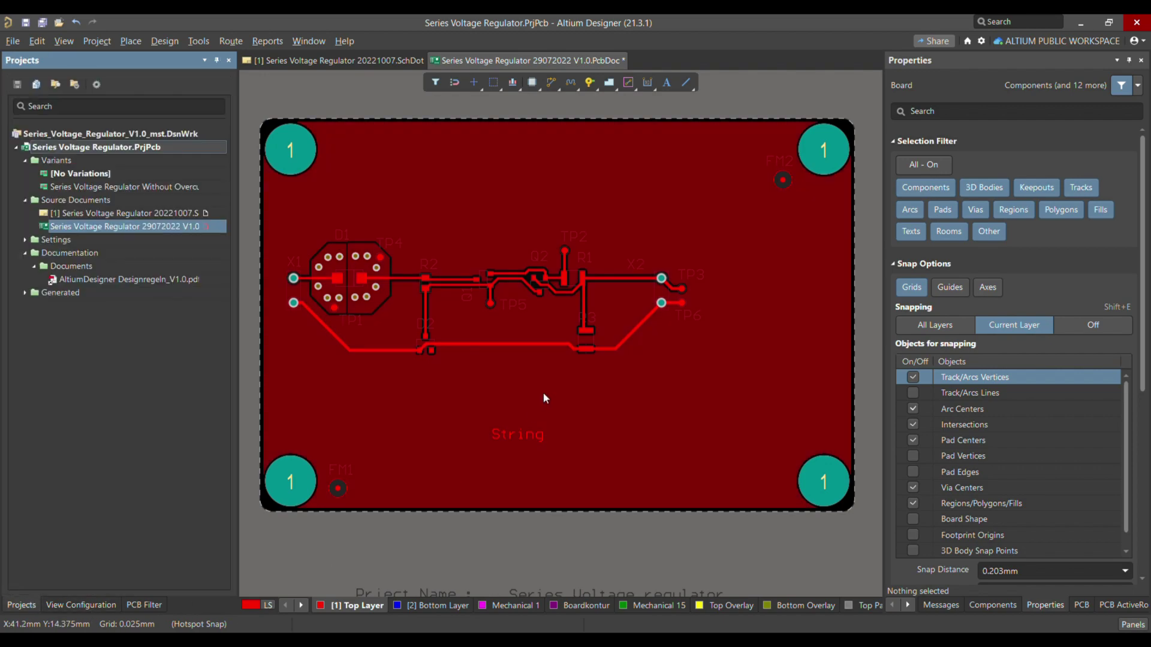
Step: Change the placed string's text to TOP and format it in bold TrueType Arial
left_click(532, 437)
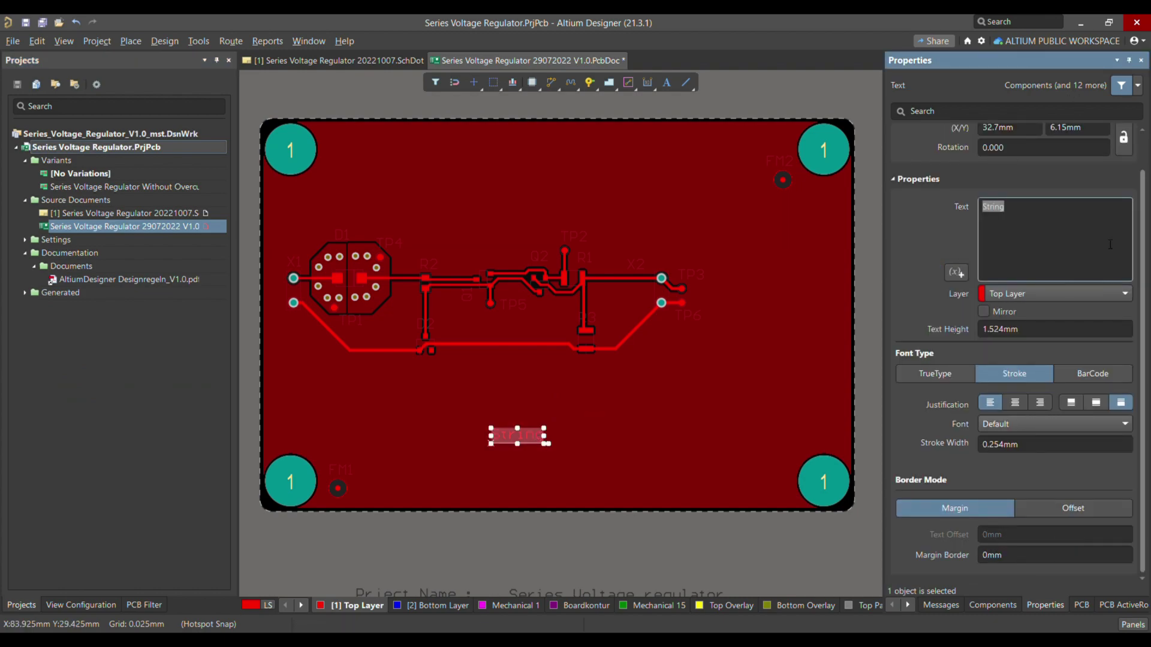
type("TOP")
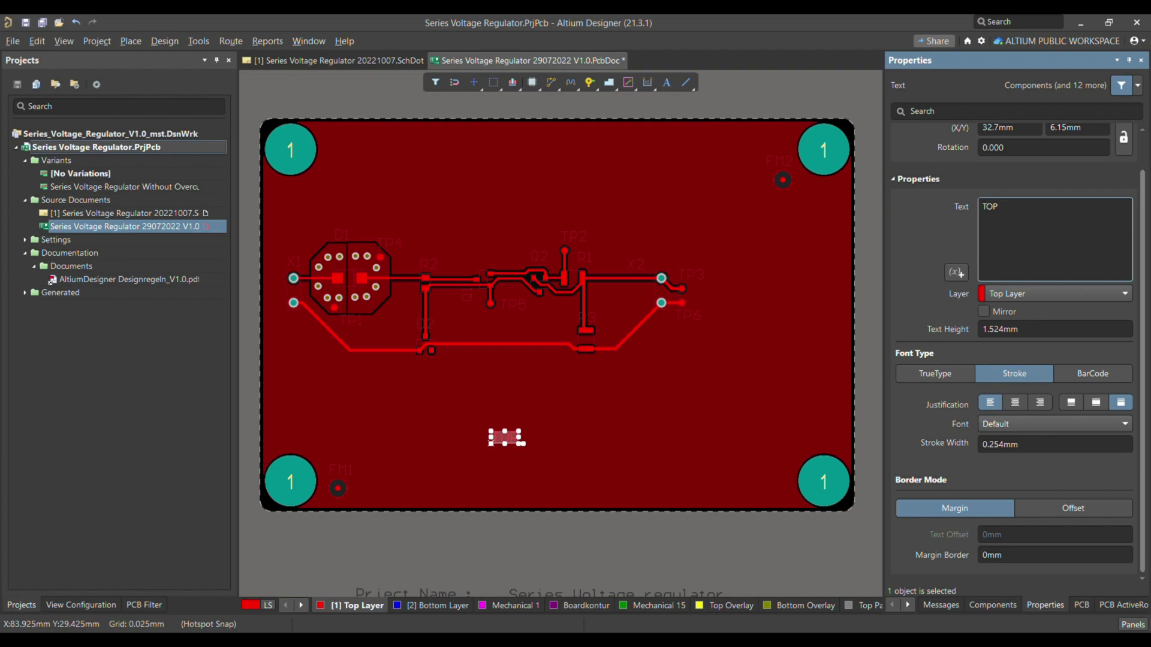
left_click_drag(999, 207, 887, 257)
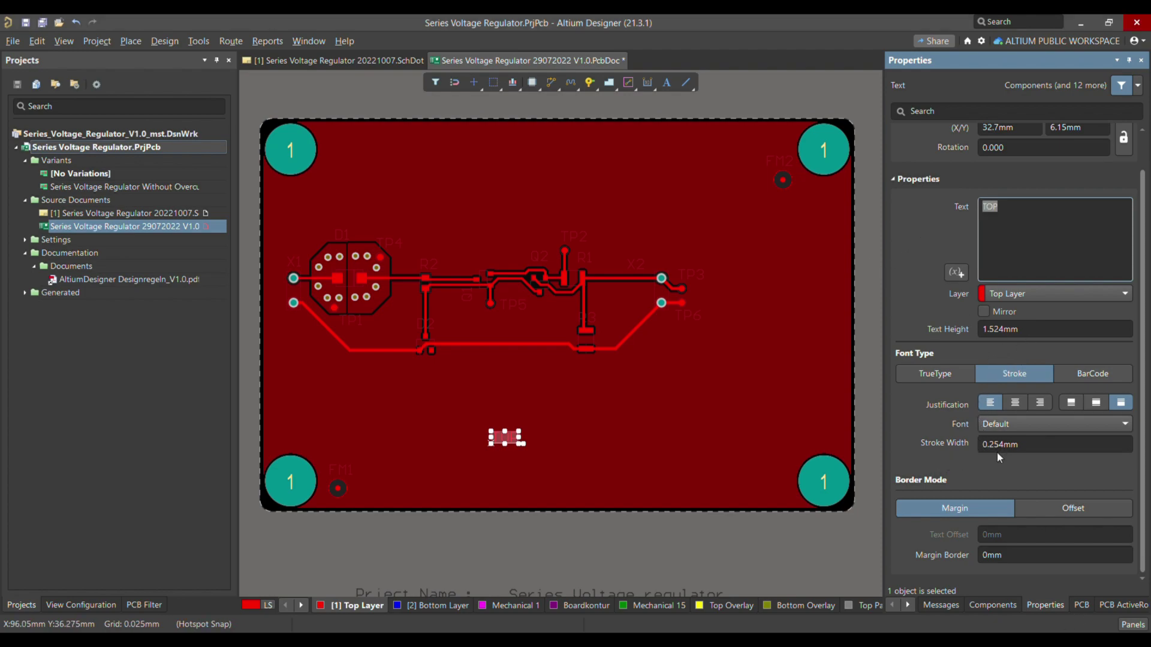
left_click(934, 376)
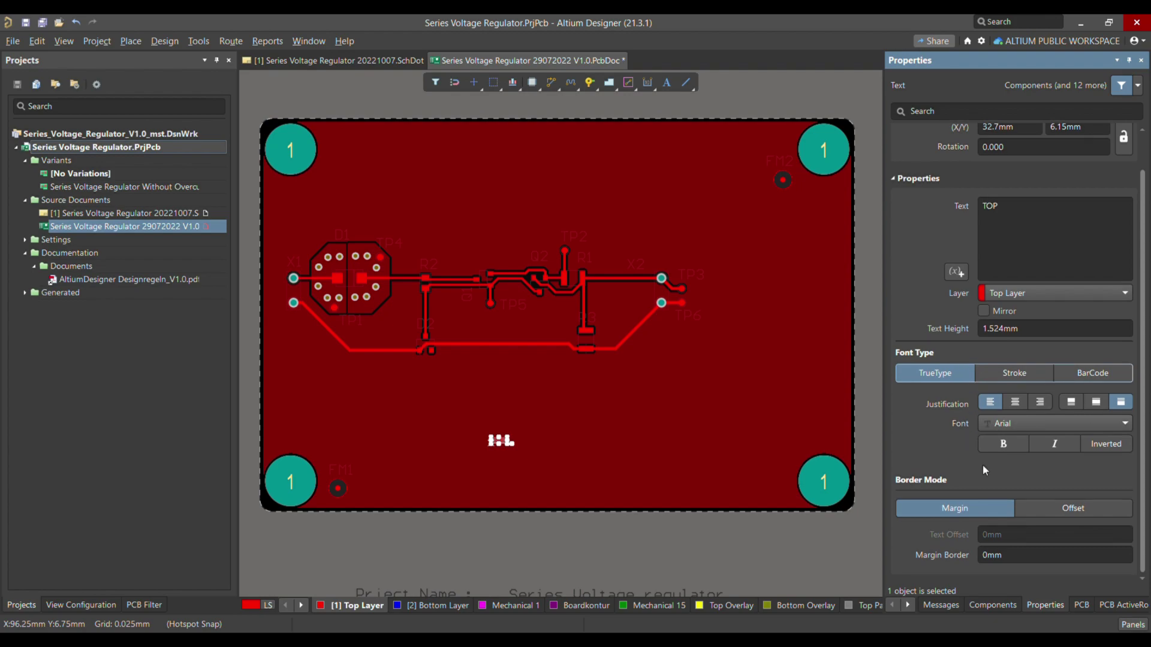
left_click(987, 444)
Step: Repour the Top Layer GND polygon around the TOP text
right_click(592, 128)
mouse_move(648, 279)
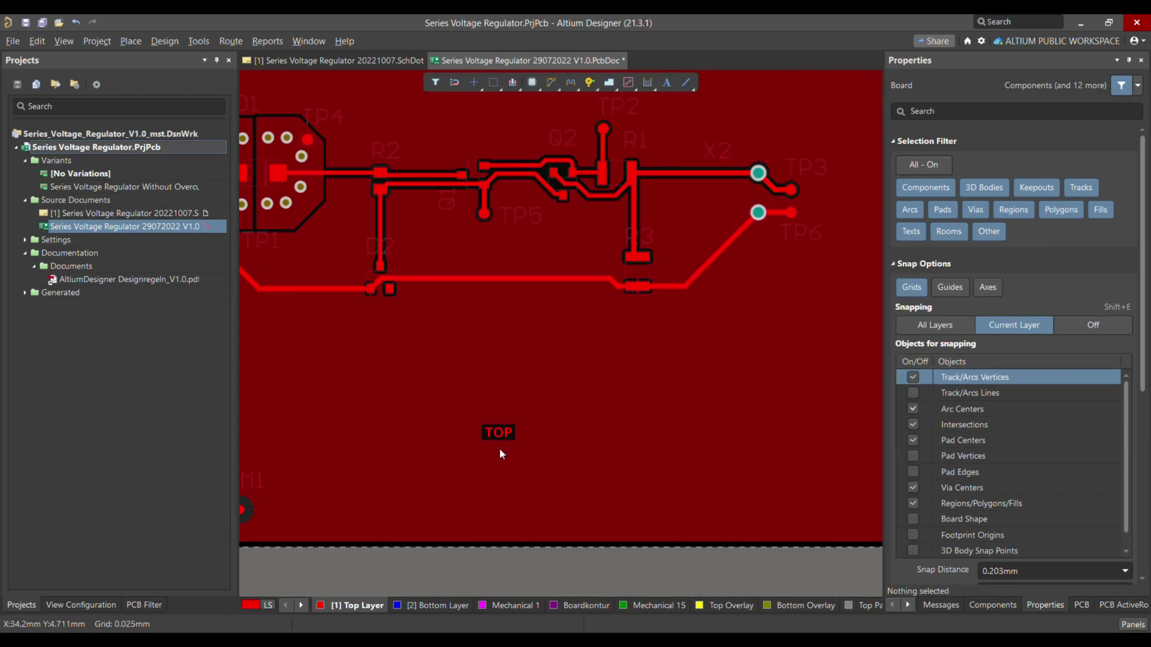
scroll(499, 448, "up", 5, "ctrl")
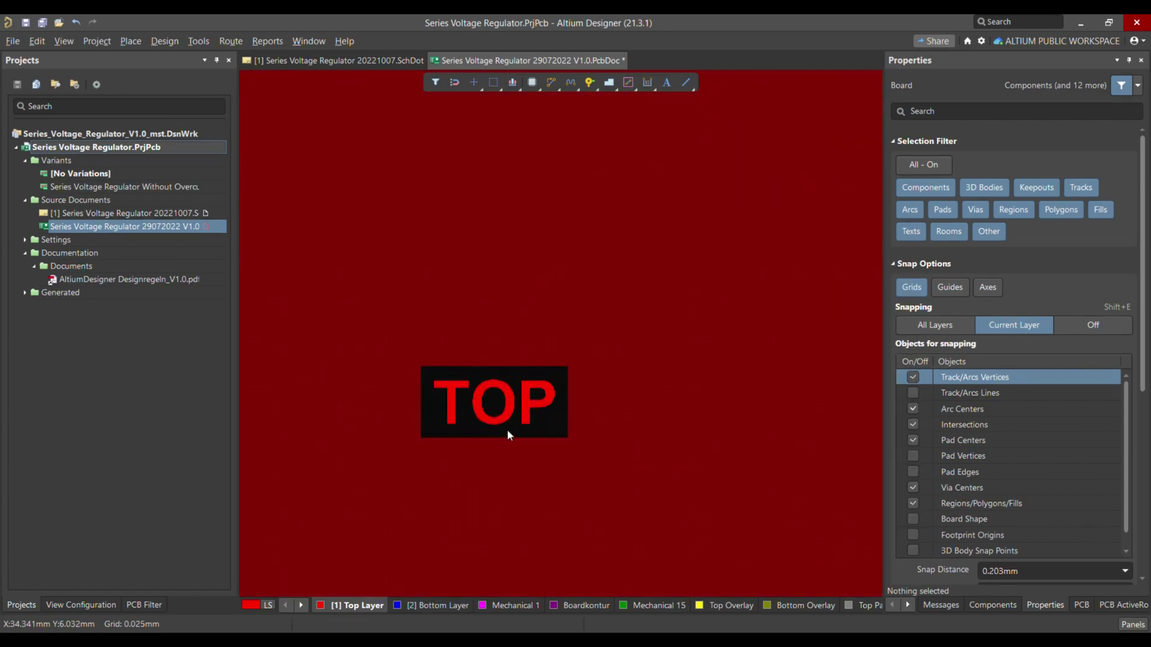
scroll(501, 392, "down", 3, "ctrl")
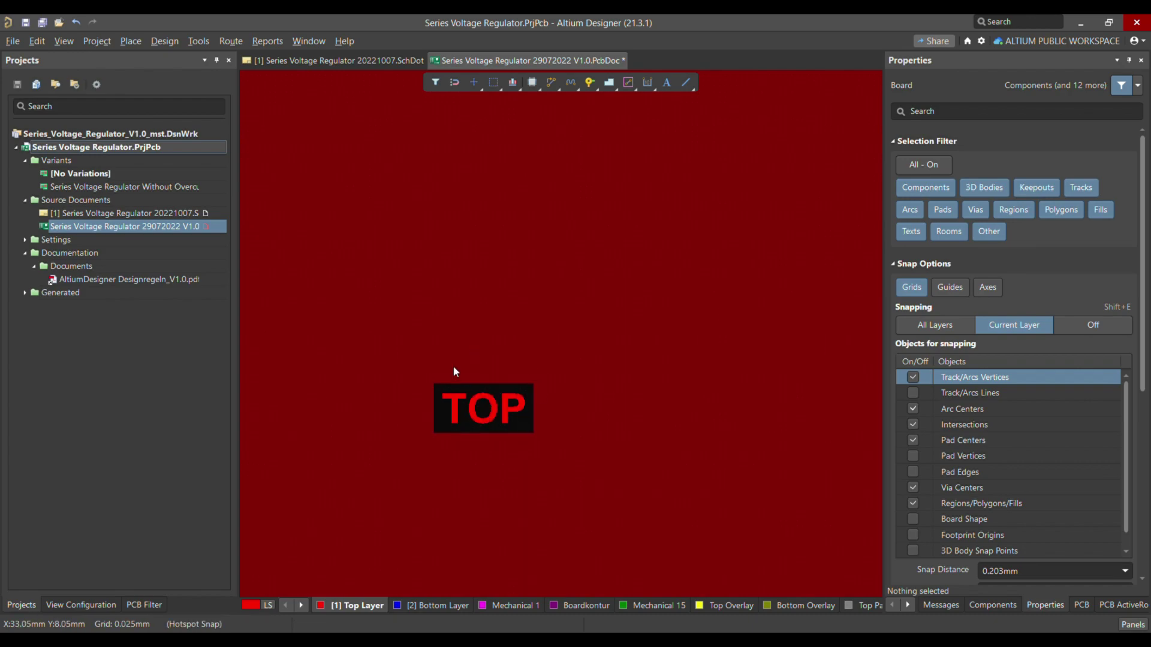
scroll(515, 427, "down", 2, "ctrl")
left_click_drag(516, 450, 539, 468)
scroll(540, 465, "down", 5, "ctrl")
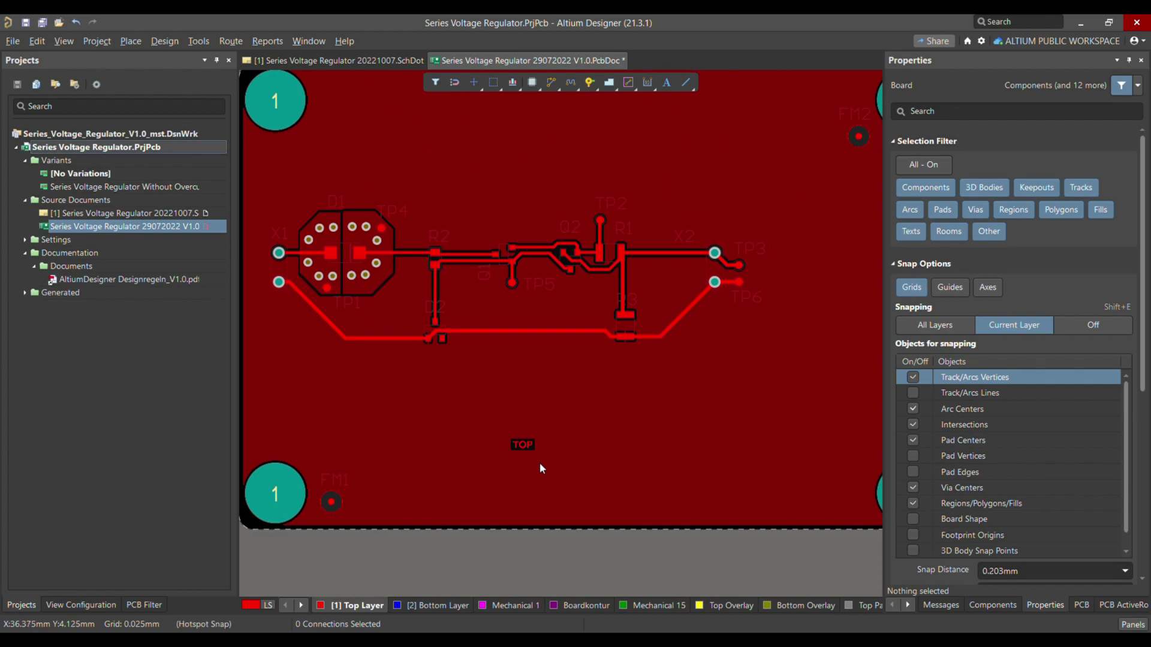
Step: Inspect the TOP text on the board in 3D view and switch back to 2D
key("3")
scroll(540, 465, "up", 3, "ctrl")
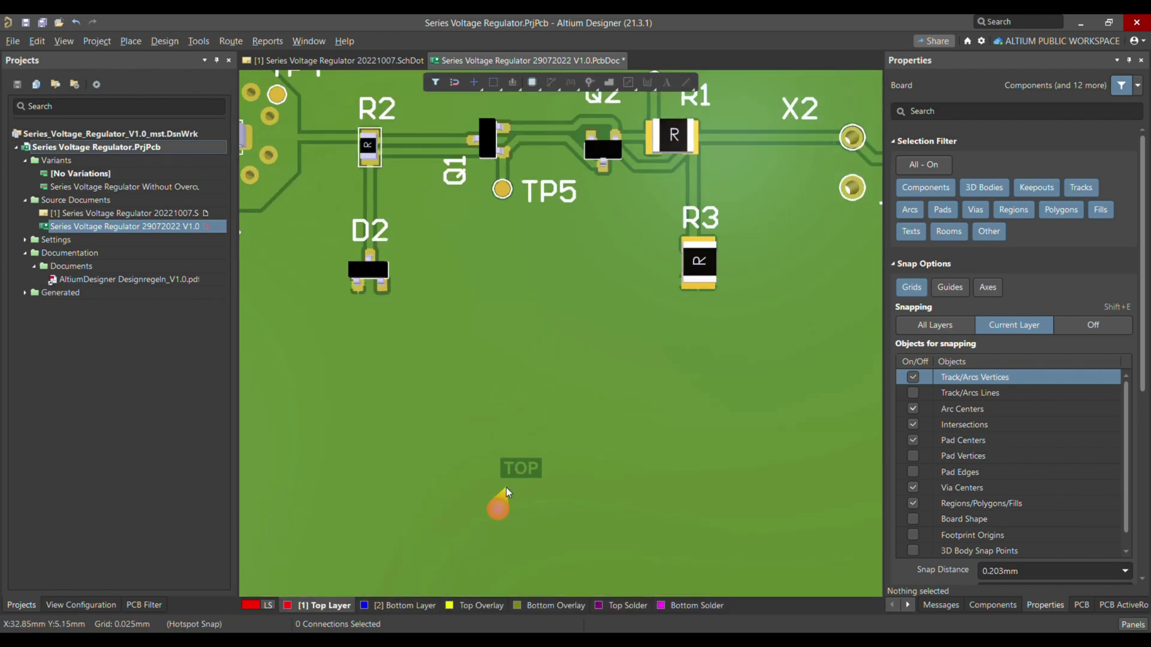
scroll(518, 491, "down", 3, "ctrl")
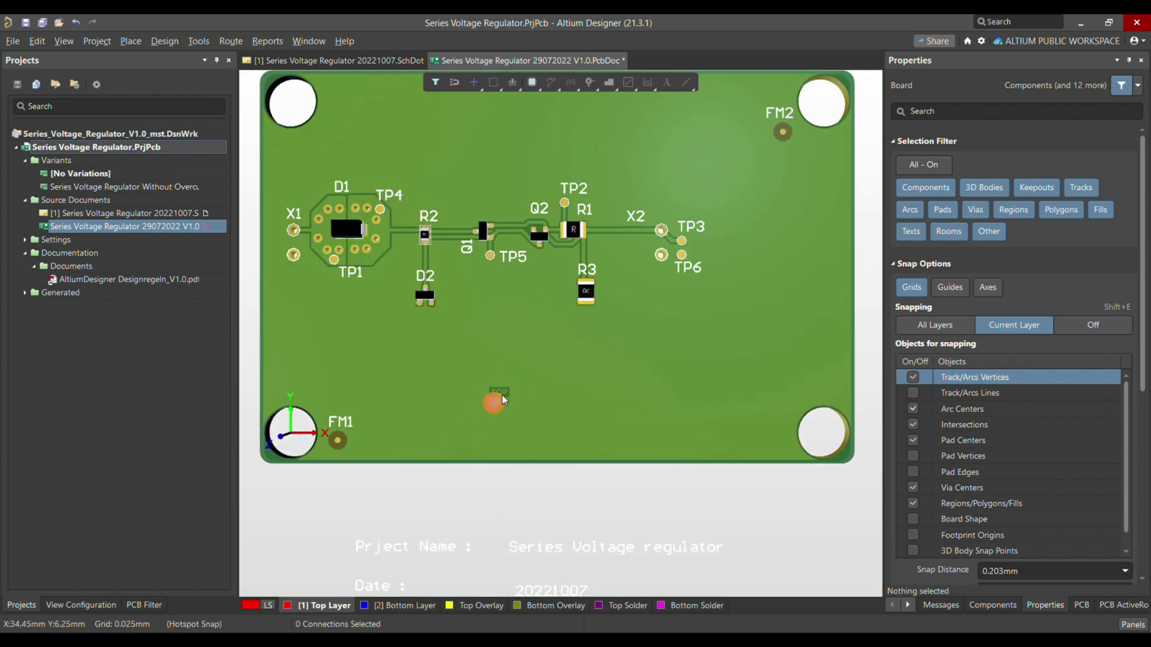
key("2")
Step: Turn on the Inverted option for the TOP text and clear the selection
scroll(523, 430, "up", 5, "ctrl")
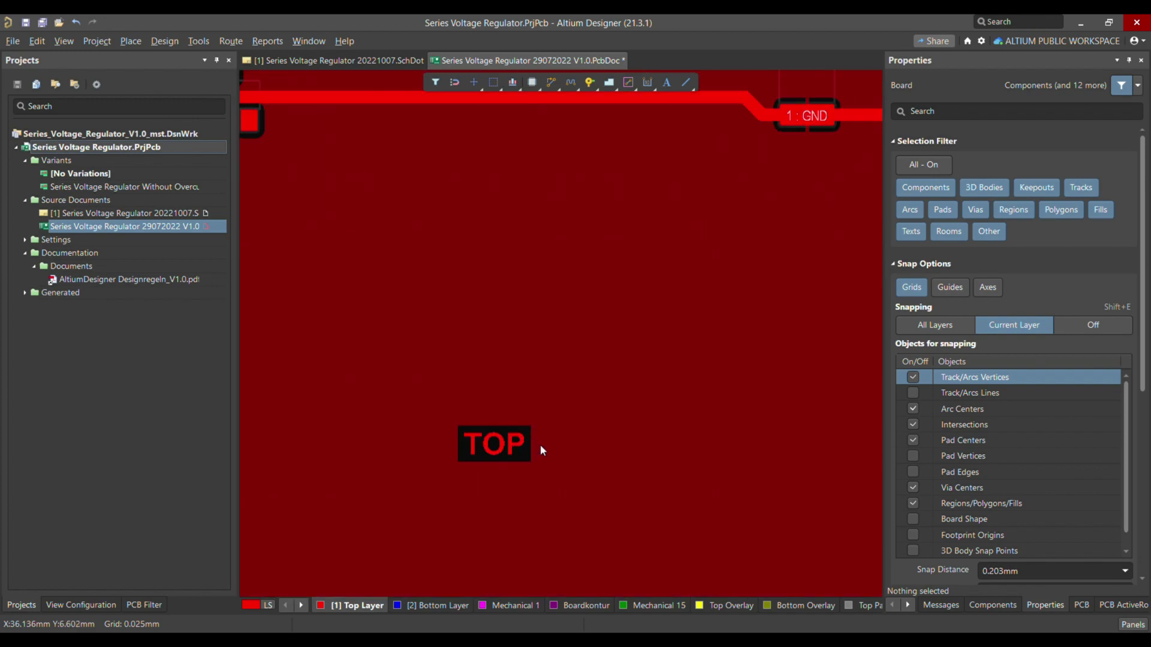
left_click(478, 442)
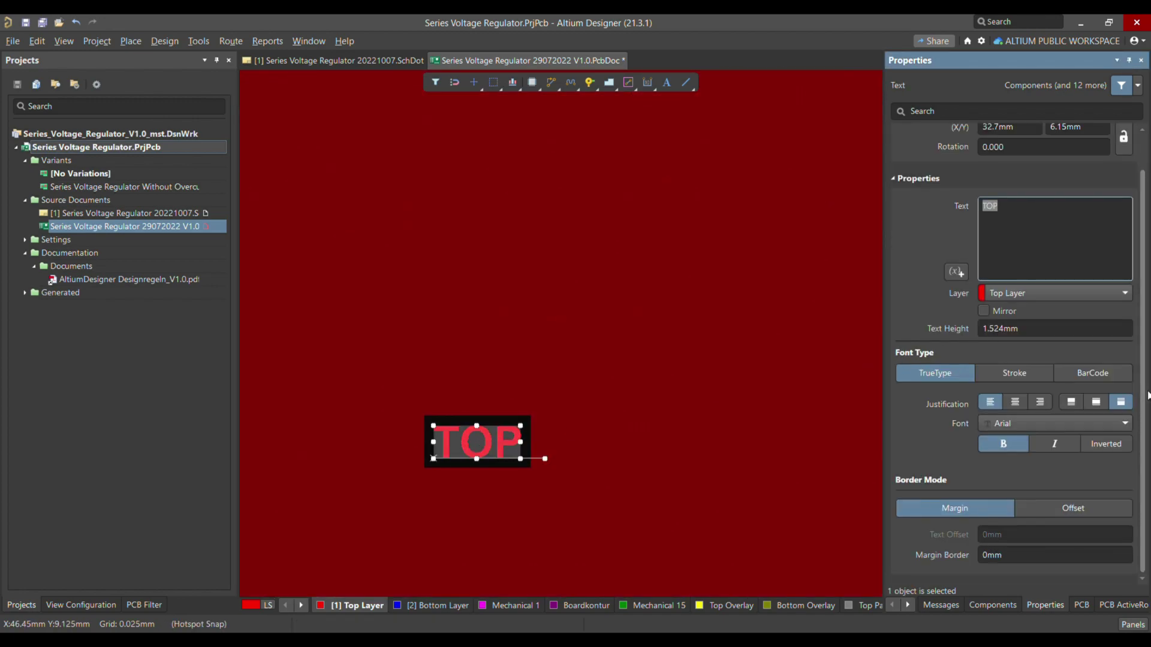
left_click(1116, 445)
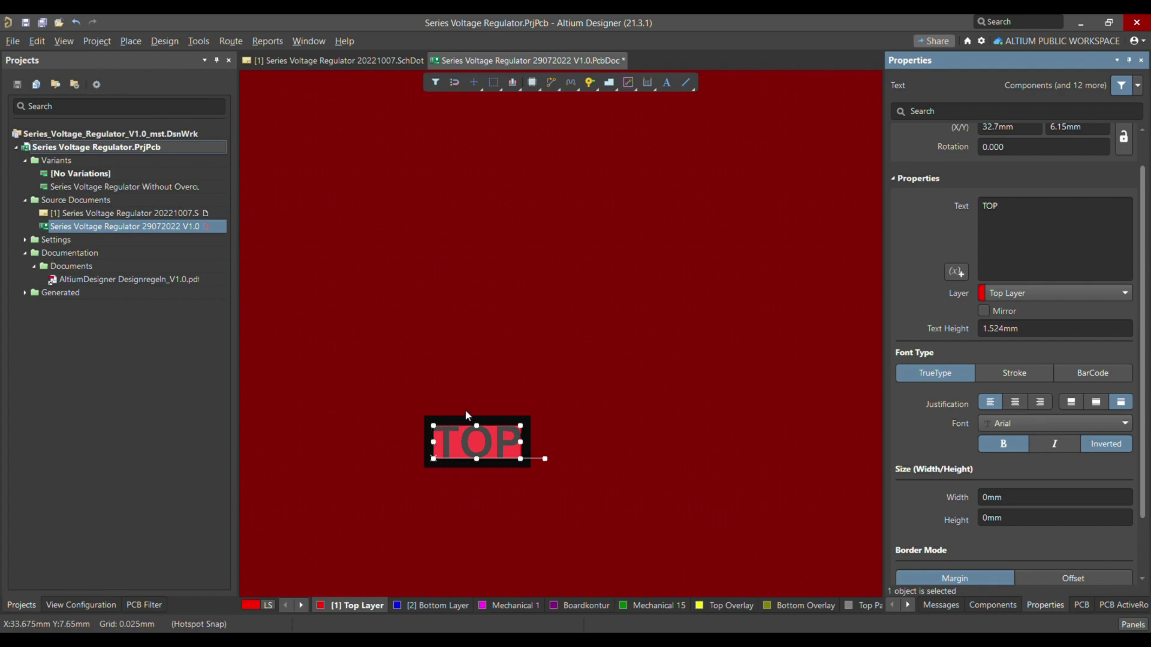
left_click(506, 378)
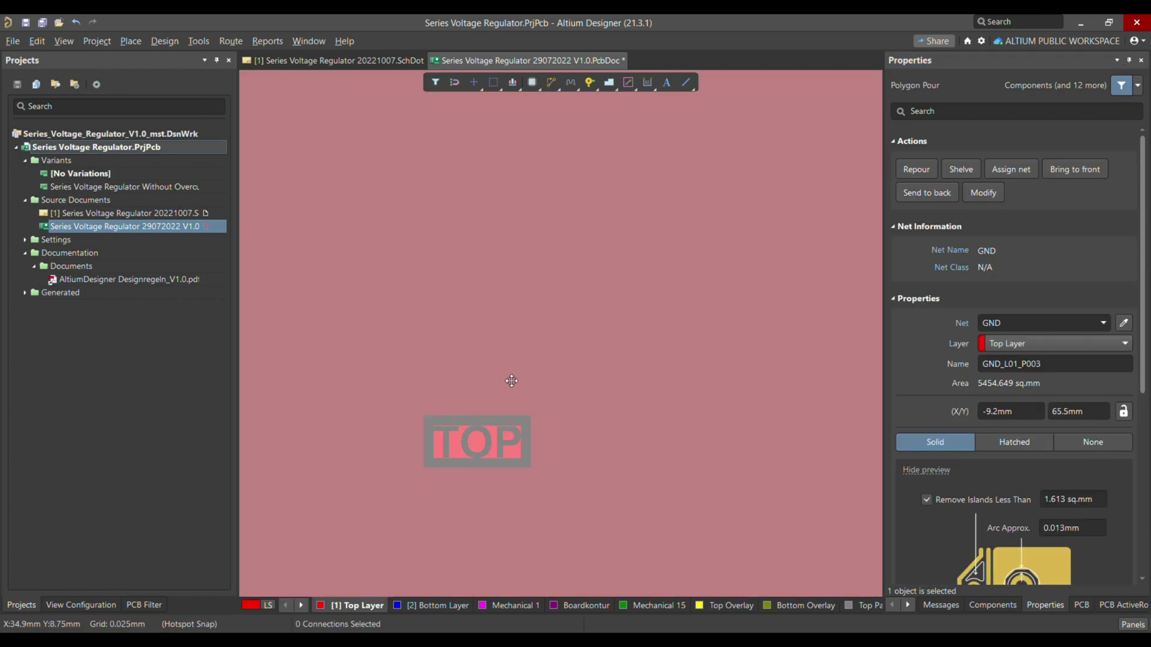
key("Escape")
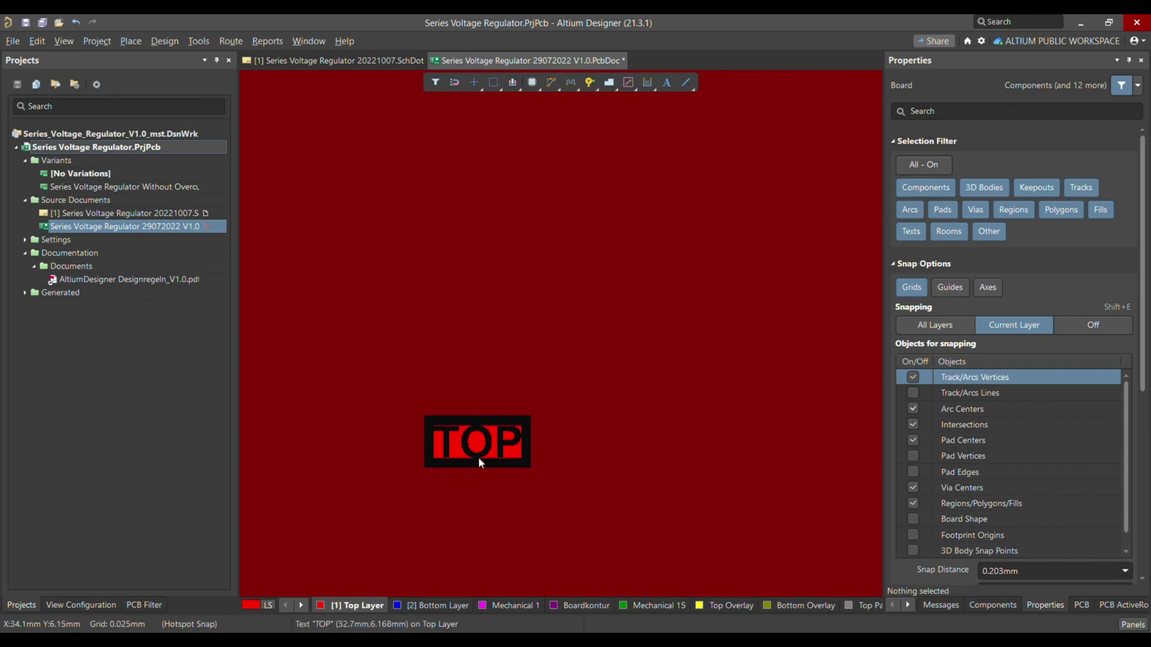
Step: Copy the inverted TOP text and paste it right beside the original at about X 35.8 mm, Y 6.2 mm
scroll(426, 419, "up", 1, "ctrl")
right_click_drag(427, 418, 462, 419)
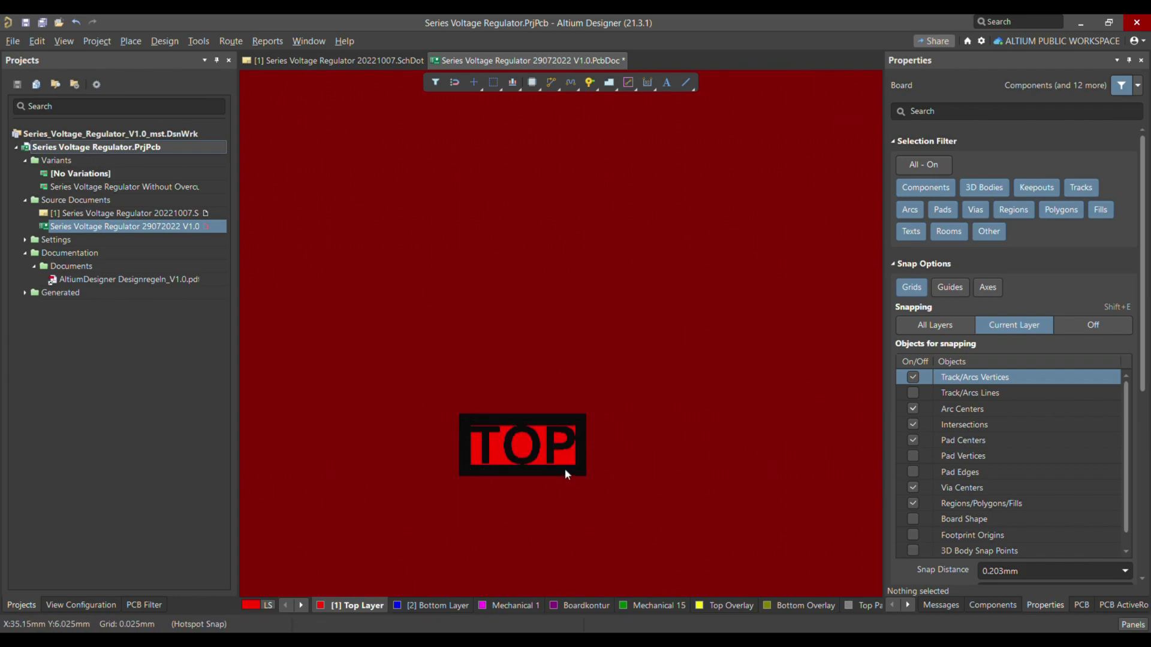
scroll(467, 467, "up", 5, "ctrl")
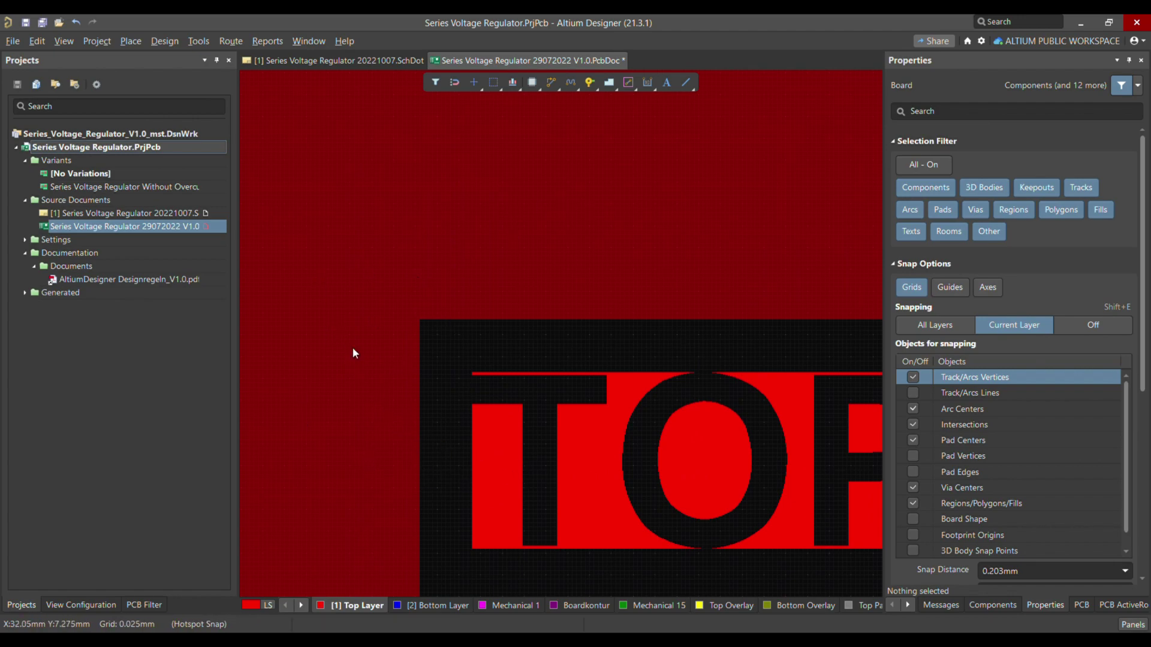
scroll(353, 348, "down", 2, "ctrl")
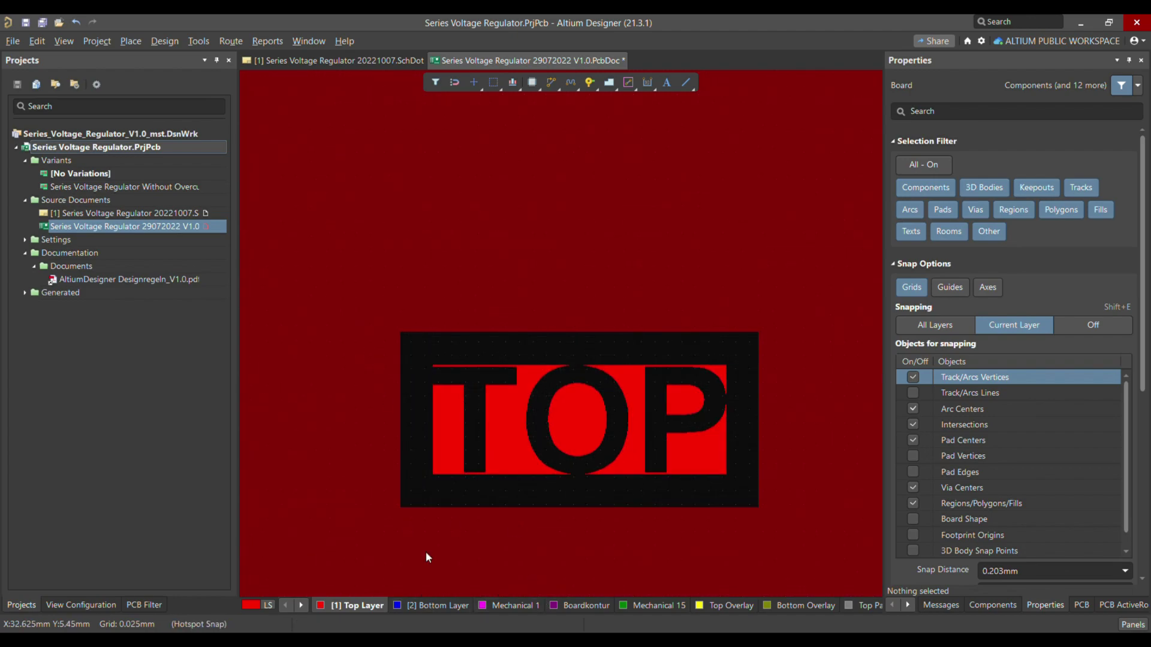
left_click(512, 445)
scroll(511, 441, "down", 2, "ctrl")
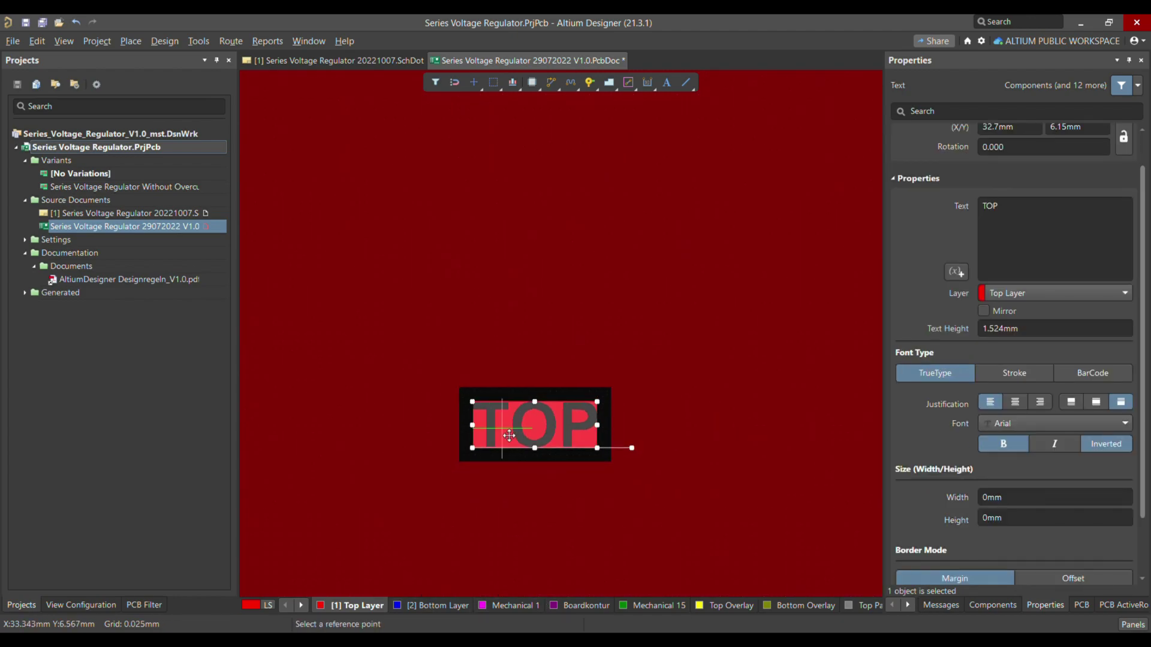
left_click(509, 436)
key("ctrl+v")
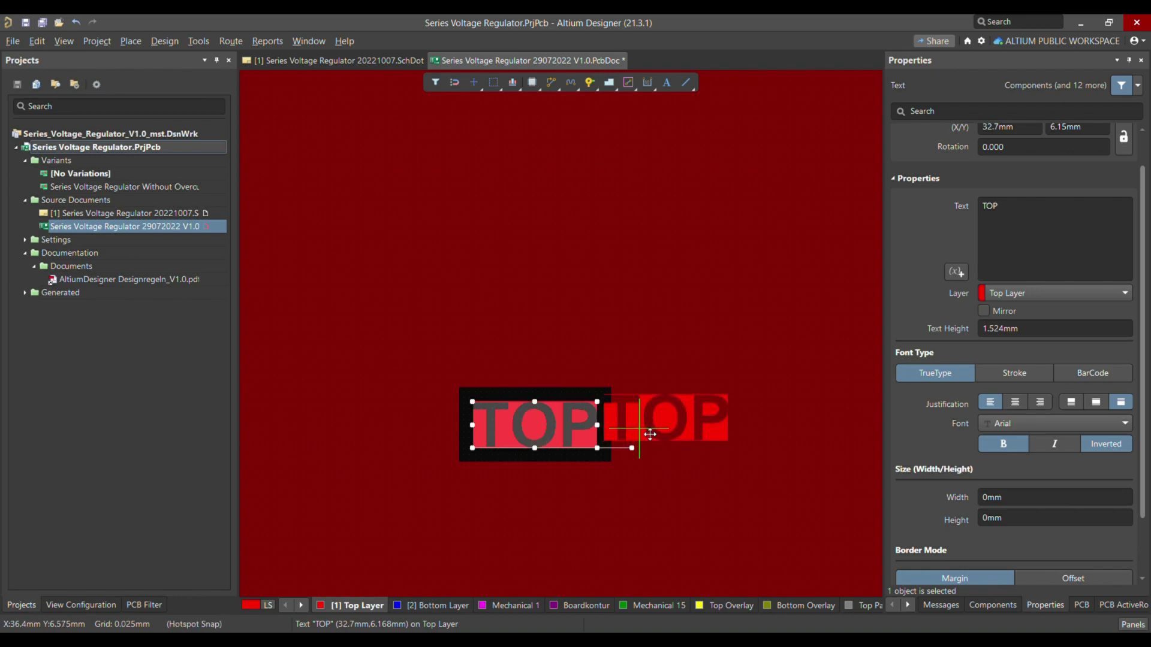
left_click(661, 433)
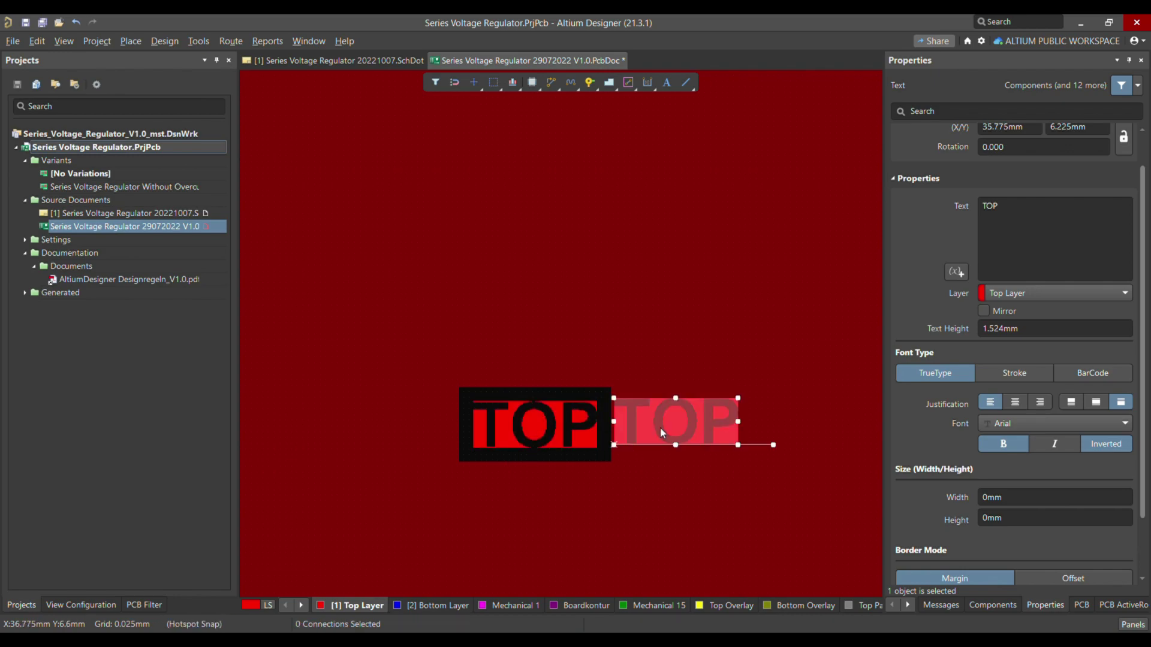
Step: Move the copied text to the Bottom Layer and change its wording to BOT
double_click(660, 428)
left_click(1059, 294)
left_click(1054, 332)
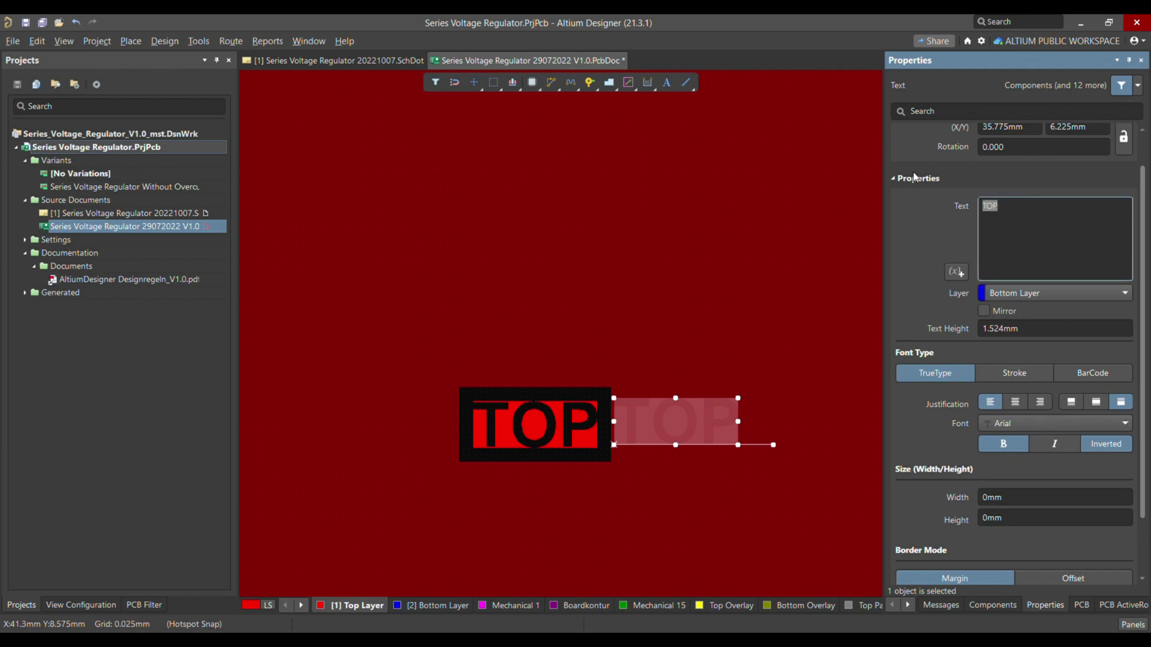
type("BOT")
left_click(671, 309)
left_click(655, 376)
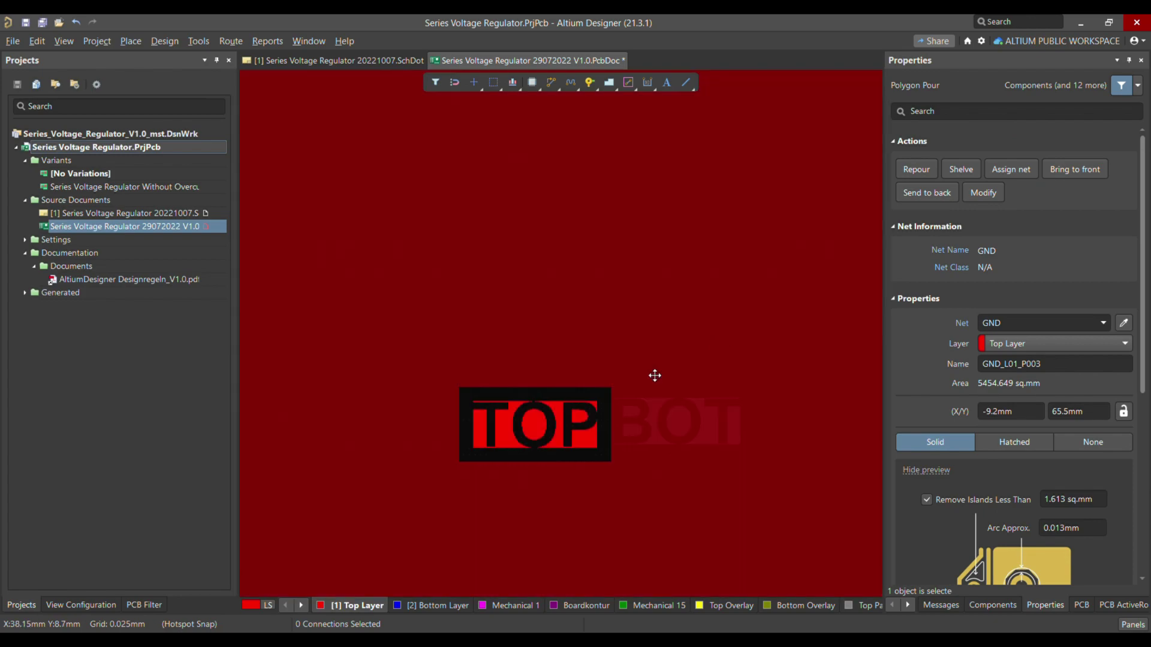
Step: Make the Bottom Layer active and repour its GND polygon around the BOT text
left_click(454, 605)
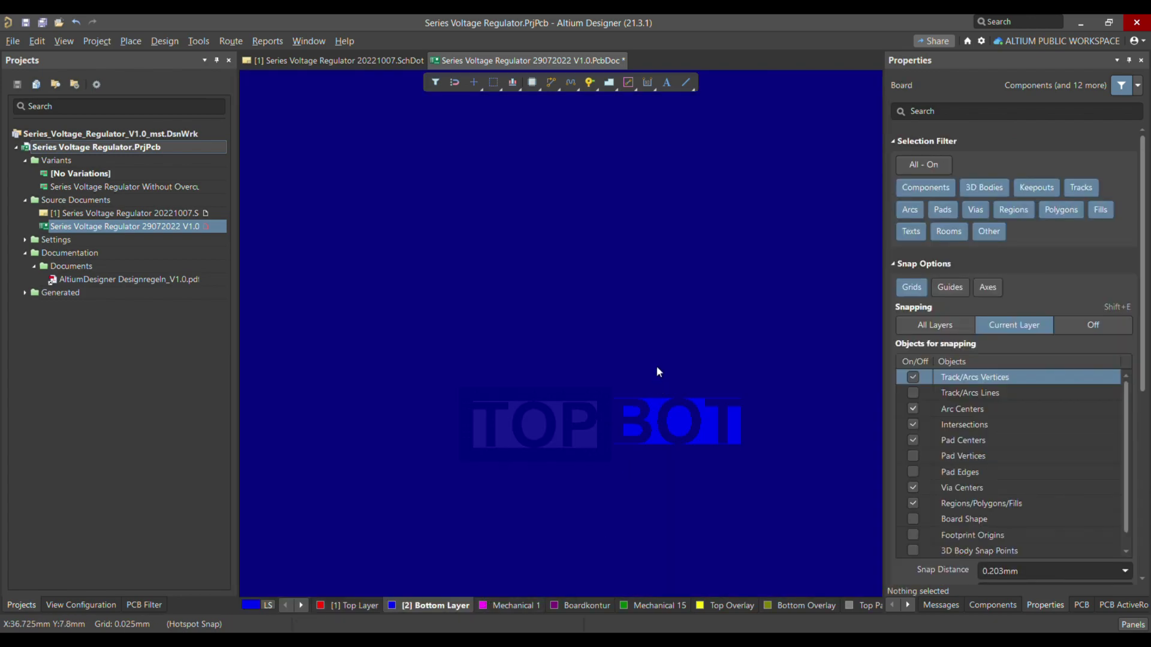
left_click(654, 343)
left_click(599, 371)
left_click(560, 329)
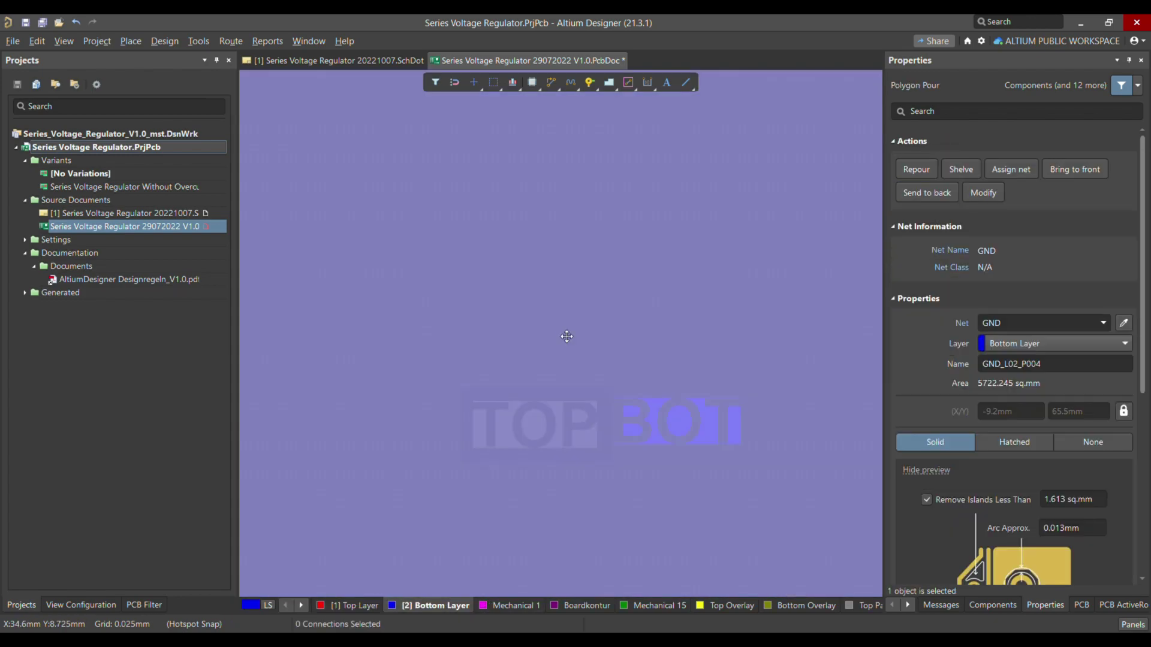
right_click(562, 335)
mouse_move(608, 205)
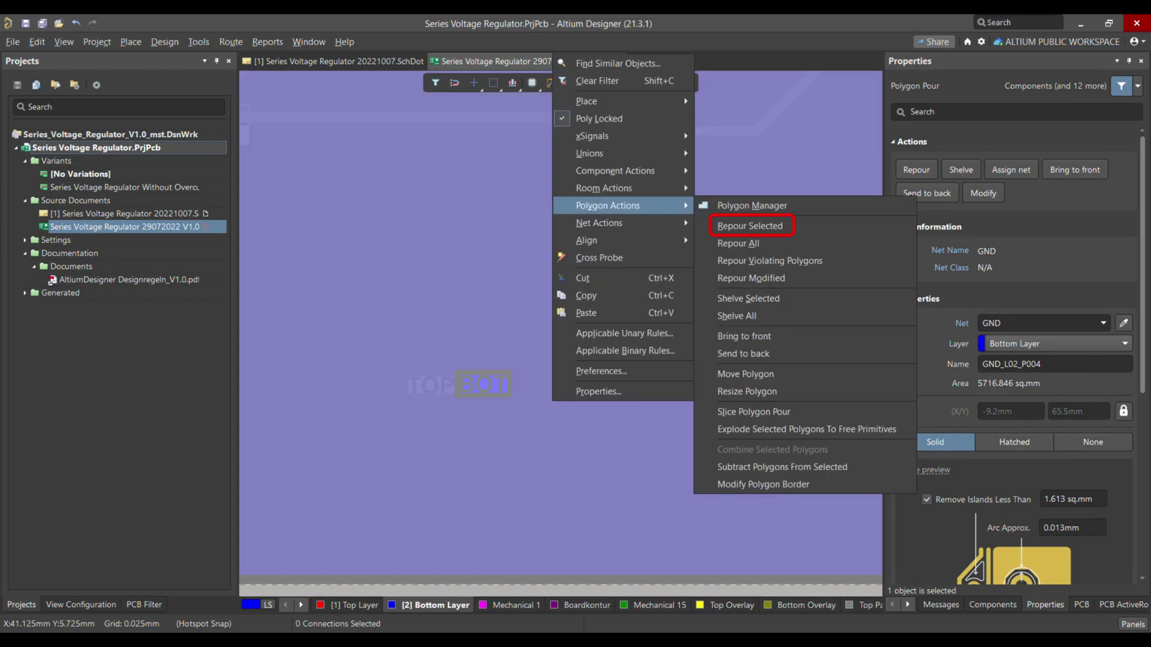
left_click(750, 225)
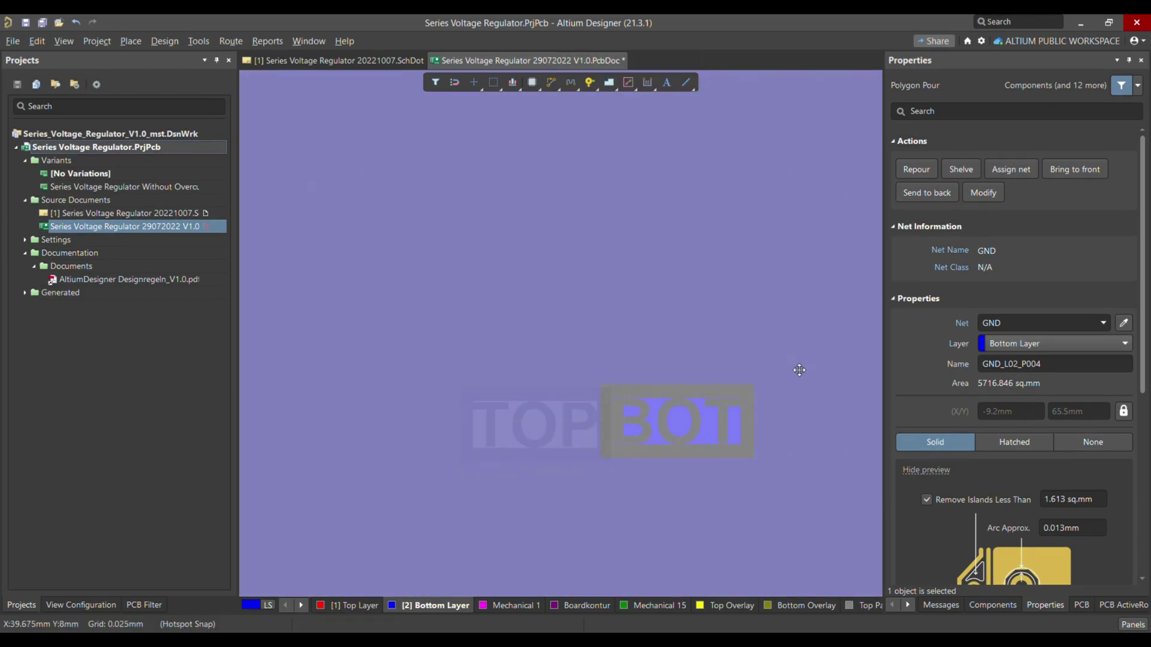
Step: Deselect the polygon and save the PCB document
left_click(529, 430)
scroll(587, 429, "down", 1, "ctrl")
key("ctrl+s")
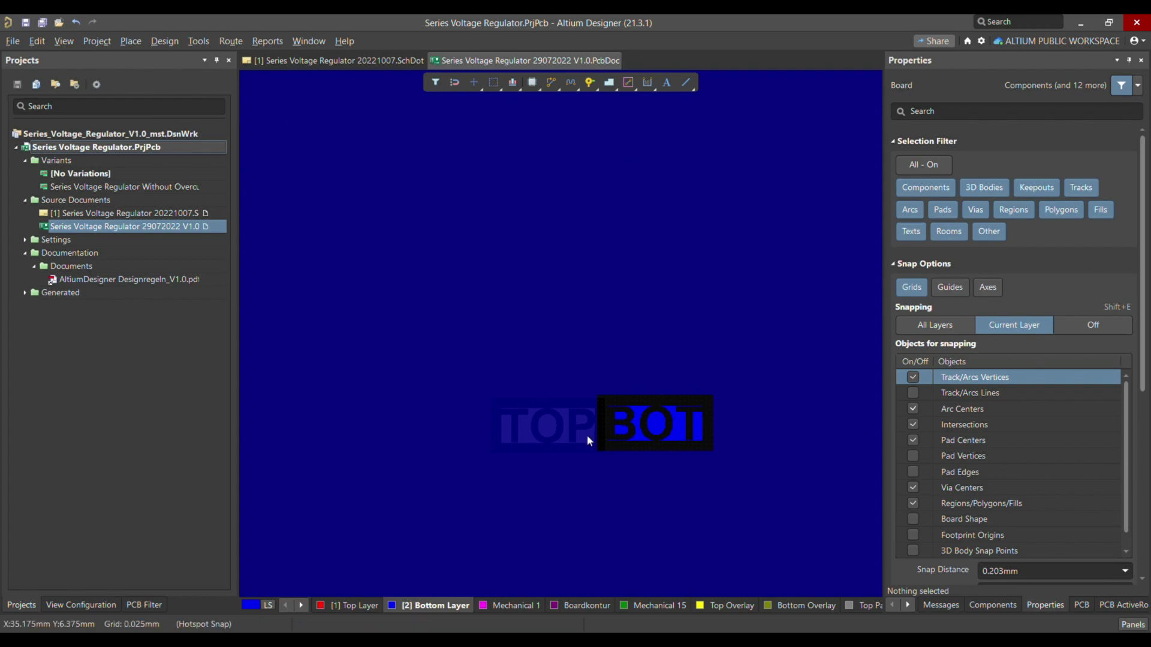
Step: Make the Top Layer active and open the PCB design rules
left_click(353, 607)
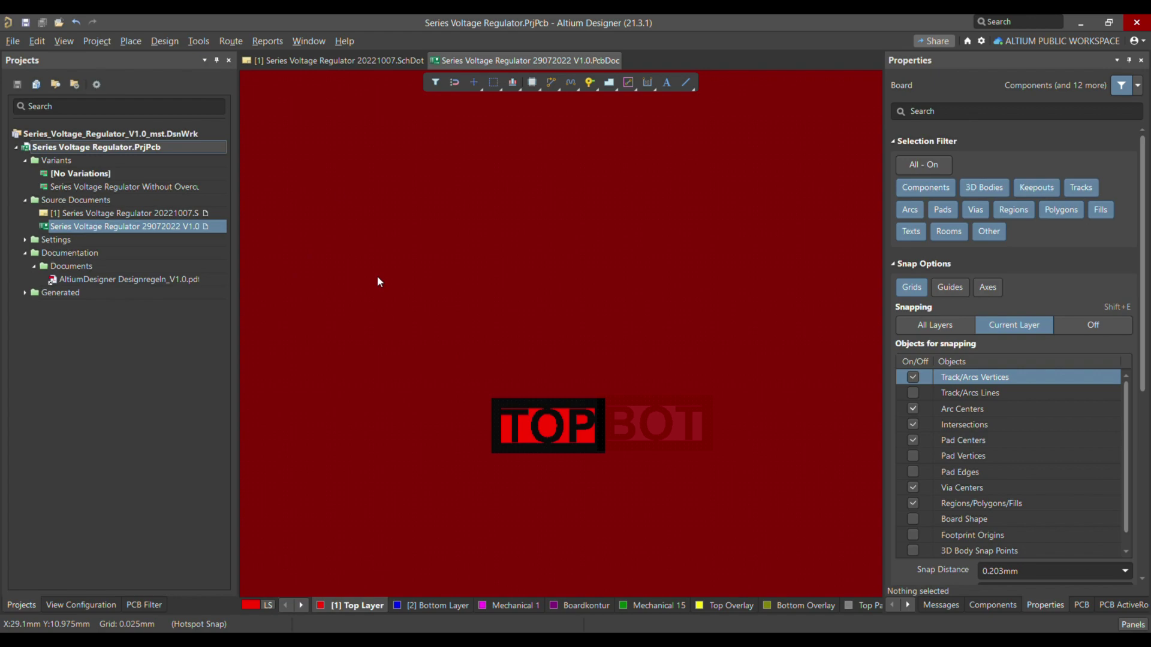
left_click(164, 40)
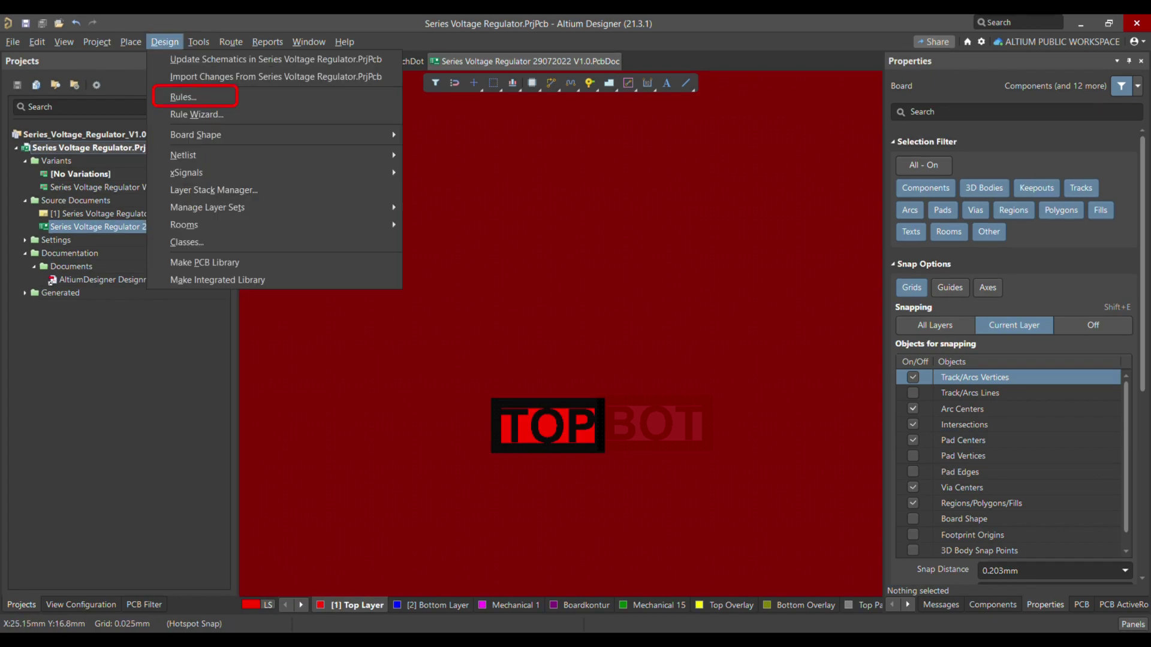
key("r")
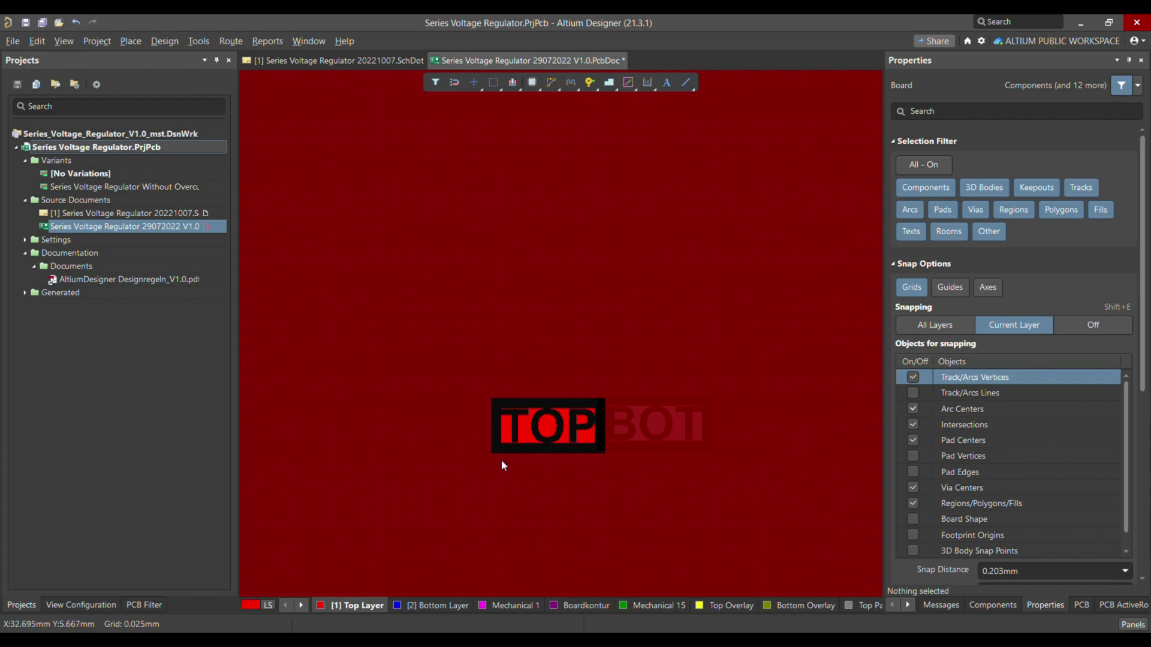
Step: Measure the horizontal gap between the surrounding GND polygon and the start of the TOP text on the Top Layer
scroll(495, 444, "up", 6, "ctrl")
left_click(475, 444)
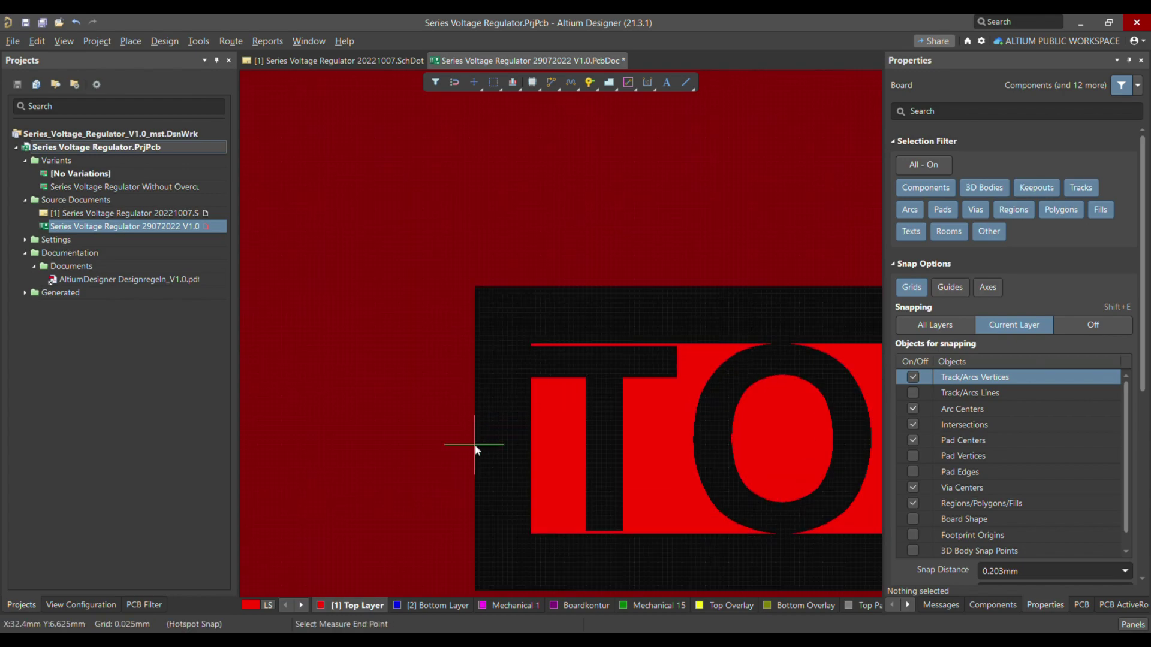
left_click(535, 448)
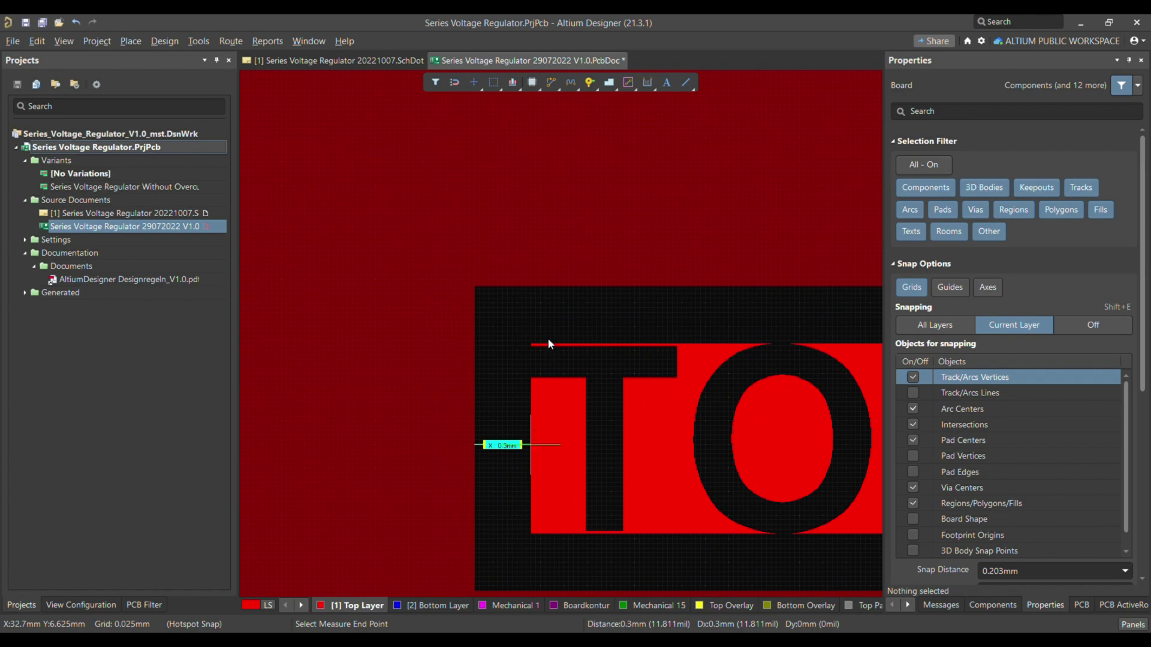
key("Escape")
scroll(497, 408, "down", 2, "ctrl")
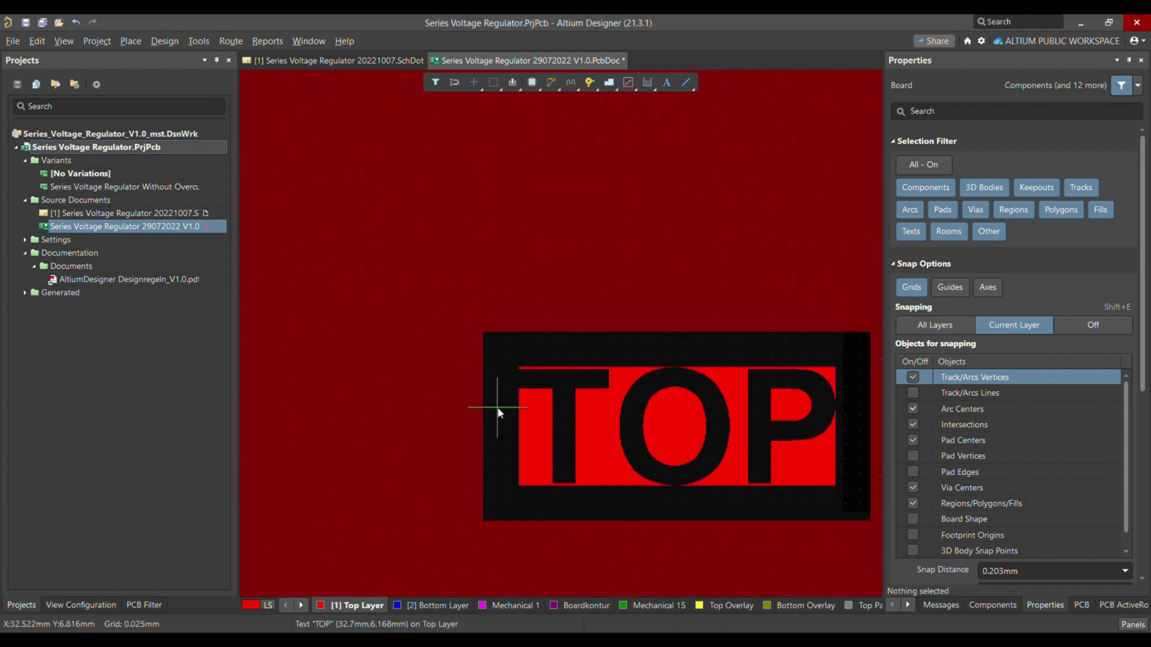
scroll(497, 408, "down", 2, "ctrl")
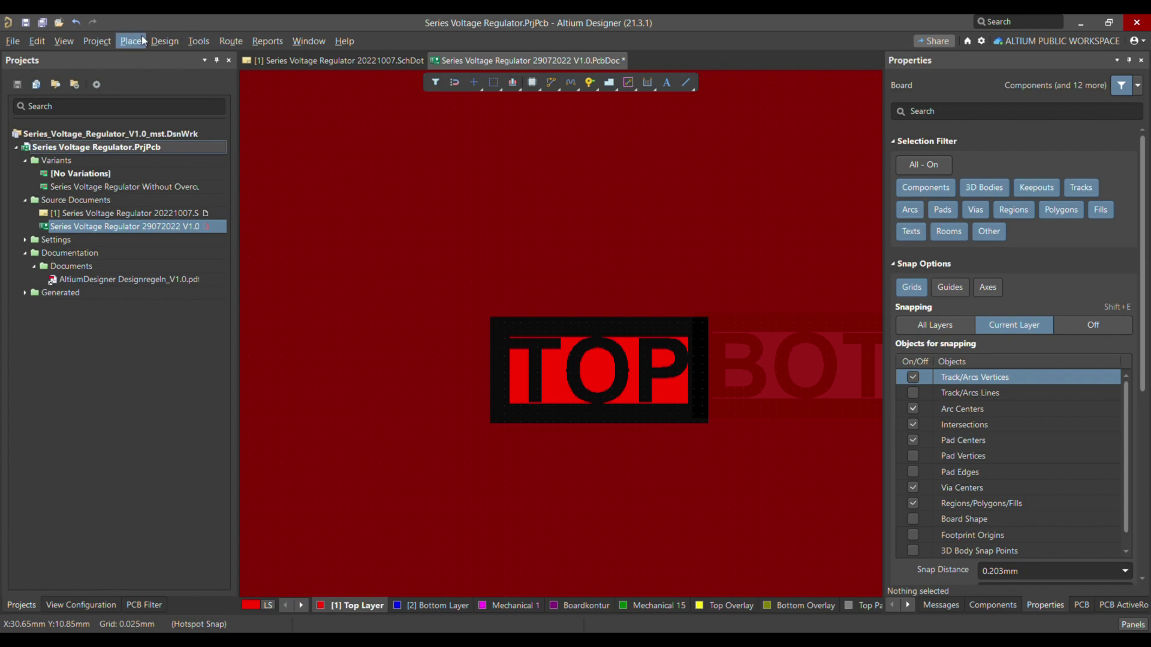
Step: In the Clearance_Label_Polygon rule, set all track, pad, via, copper and text clearances to -0.001 mm and apply it
left_click(160, 38)
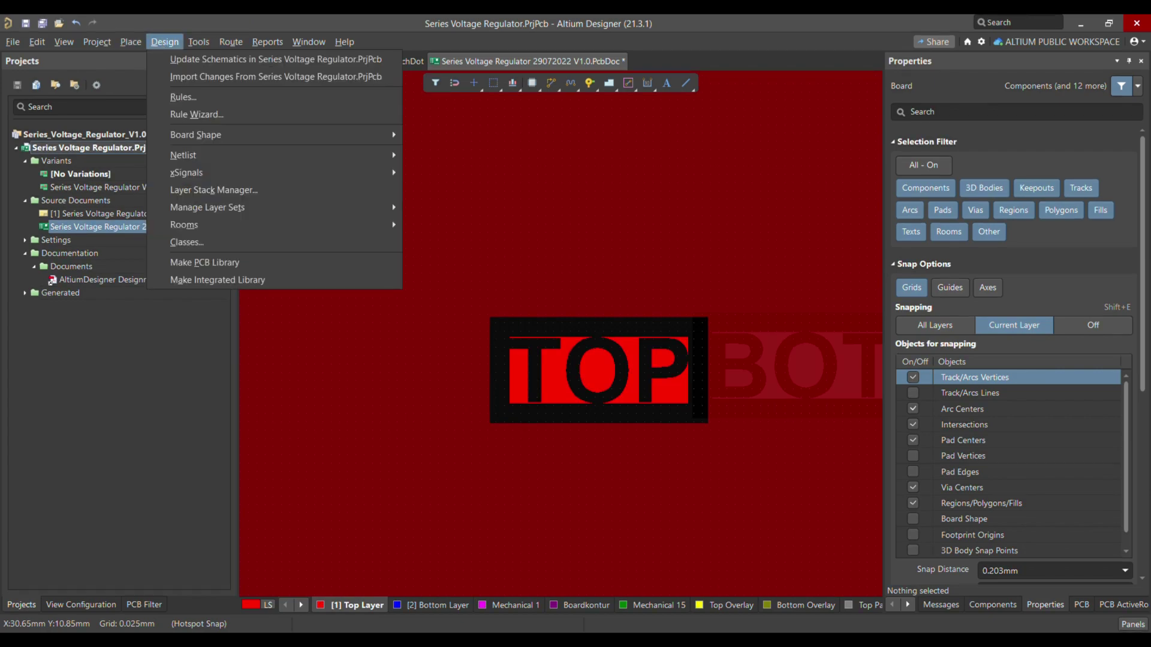
key("r")
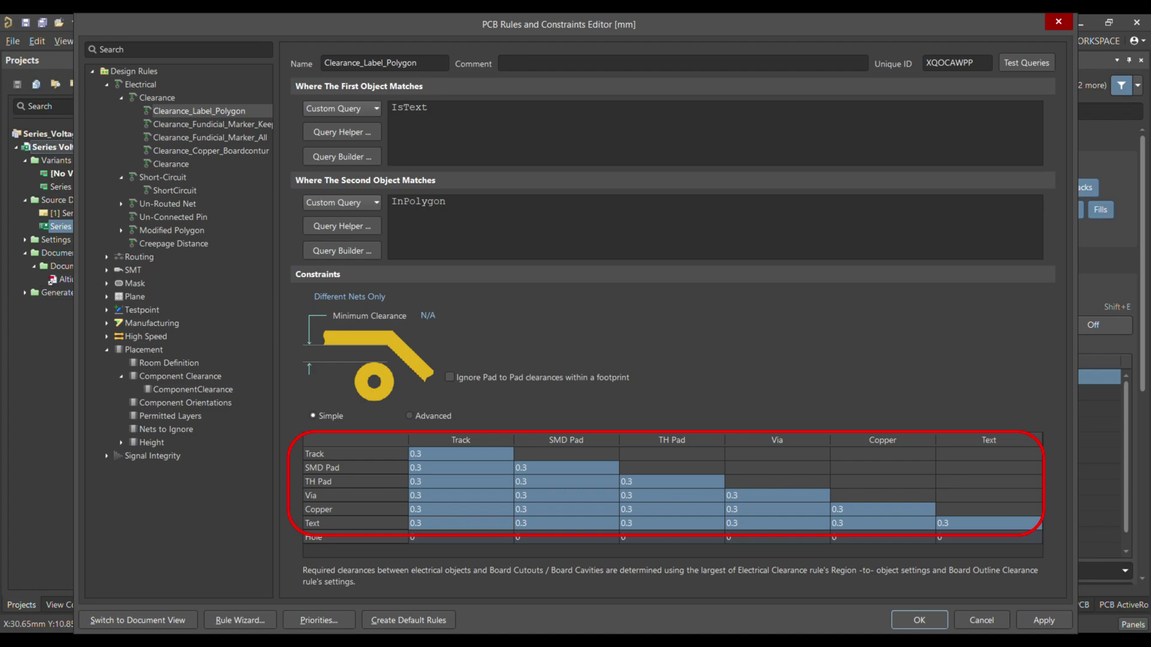
type("-0.001")
key("Return")
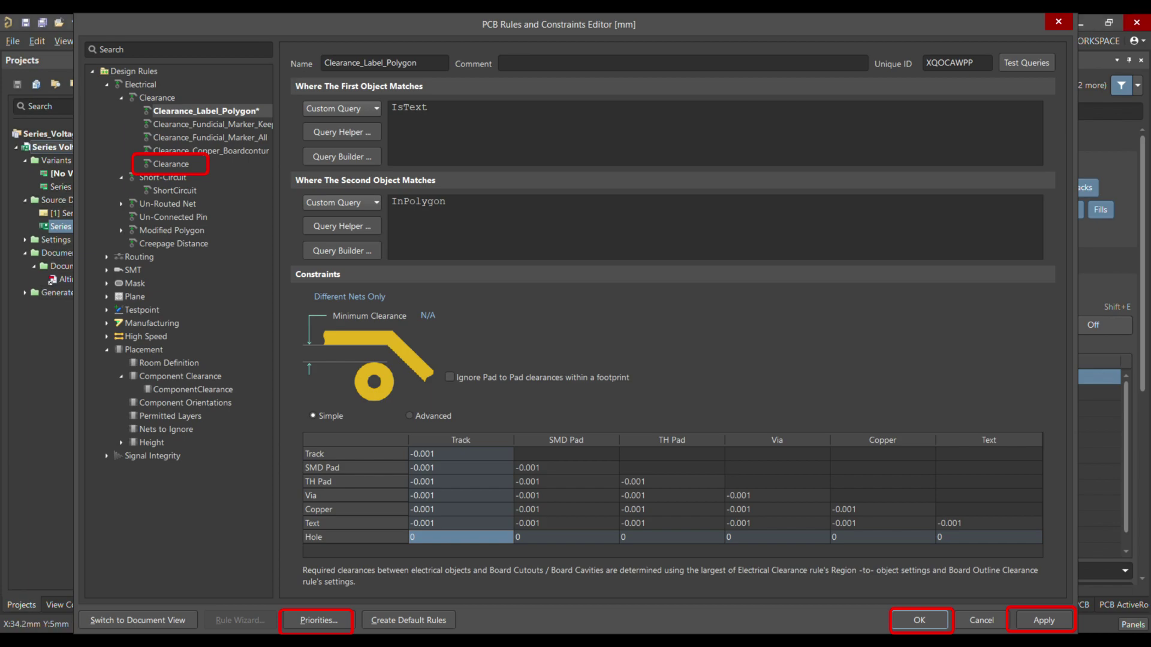
left_click(919, 620)
Step: Repour the Top Layer GND polygon so it follows the new clearance around the TOP text
scroll(413, 421, "down", 2, "ctrl")
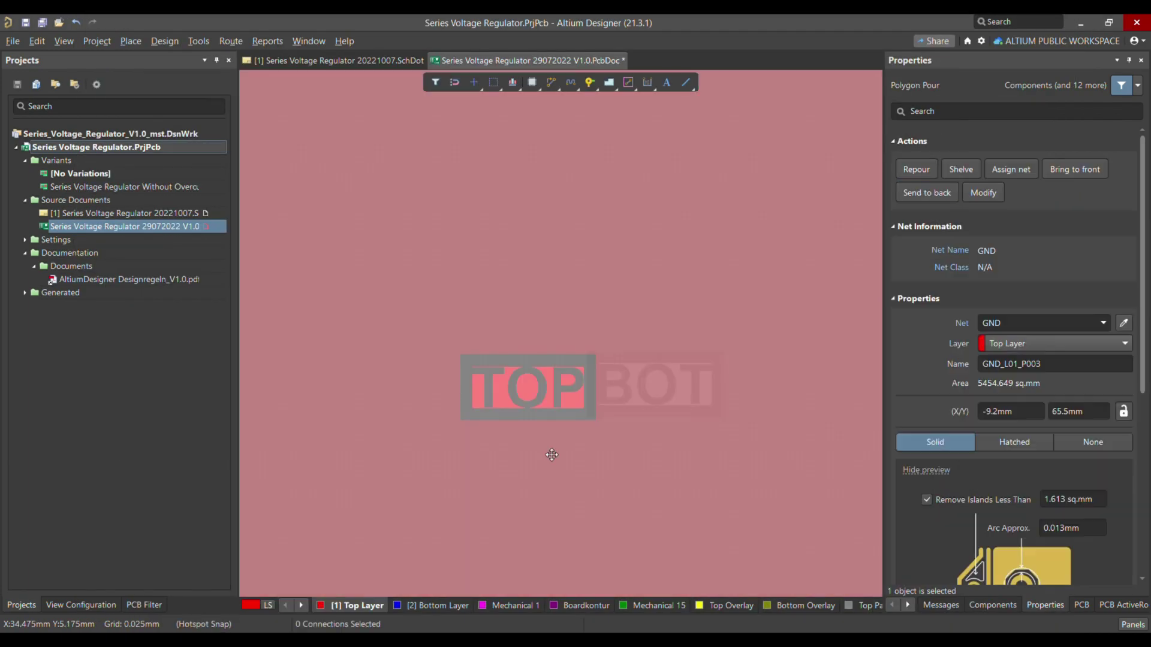
left_click(546, 449)
scroll(313, 335, "down", 1, "ctrl")
right_click(661, 154)
mouse_move(731, 304)
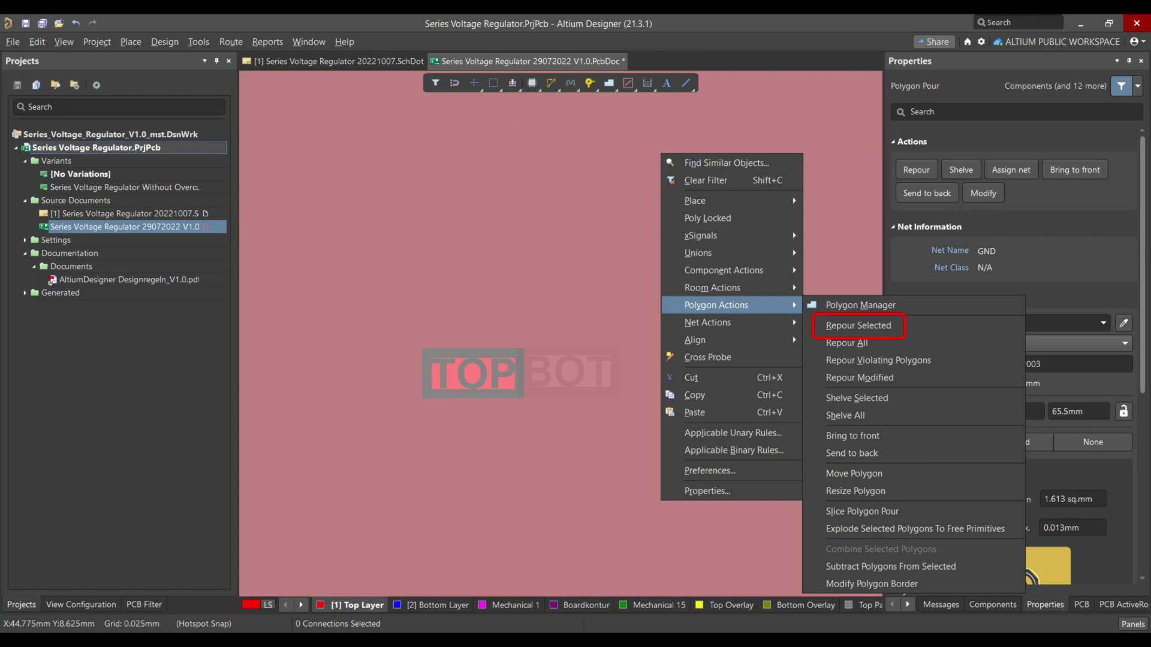
left_click(859, 326)
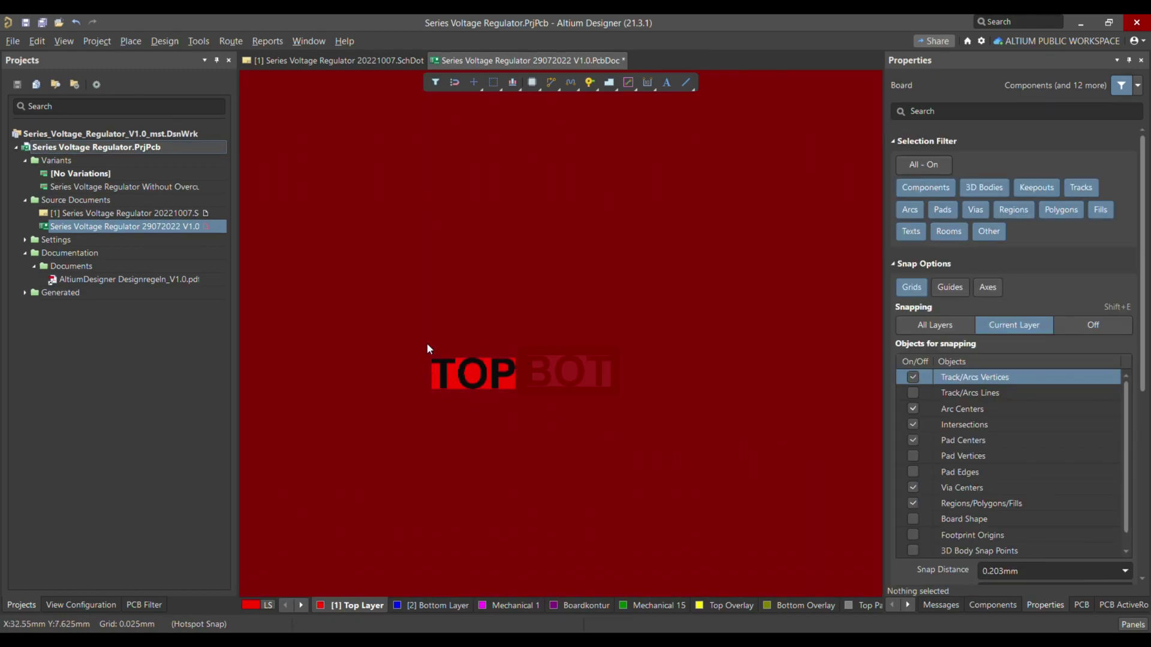
Step: Repour the Bottom Layer GND polygon so it follows the new clearance around the BOT text
scroll(504, 450, "down", 5, "ctrl")
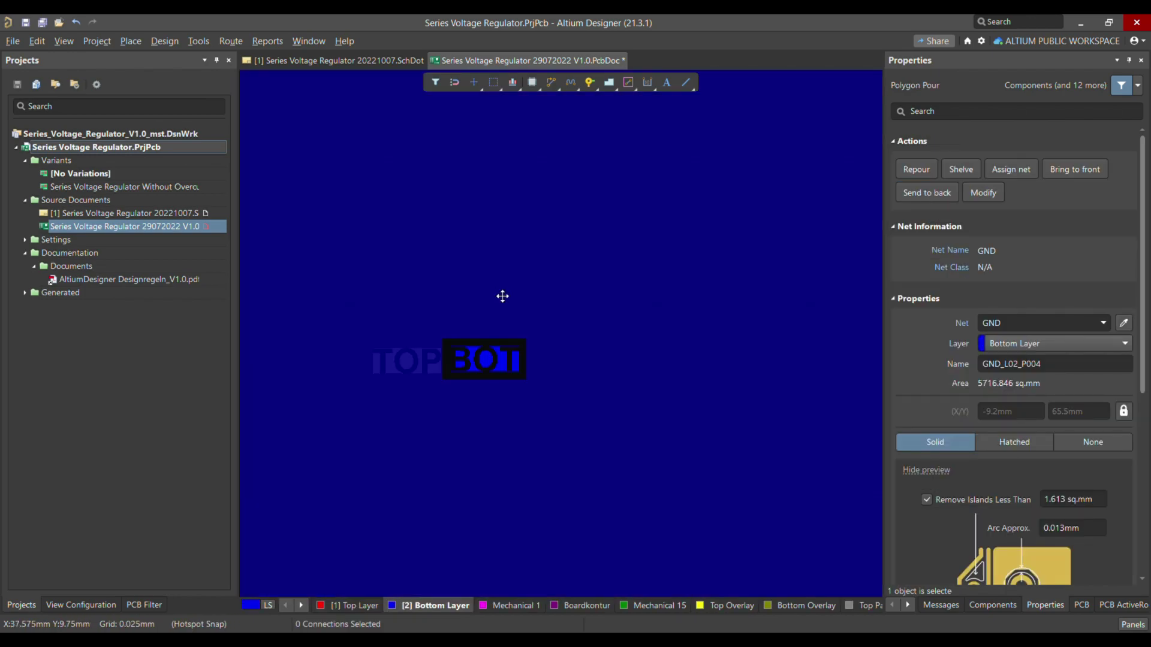
scroll(481, 431, "down", 1, "ctrl")
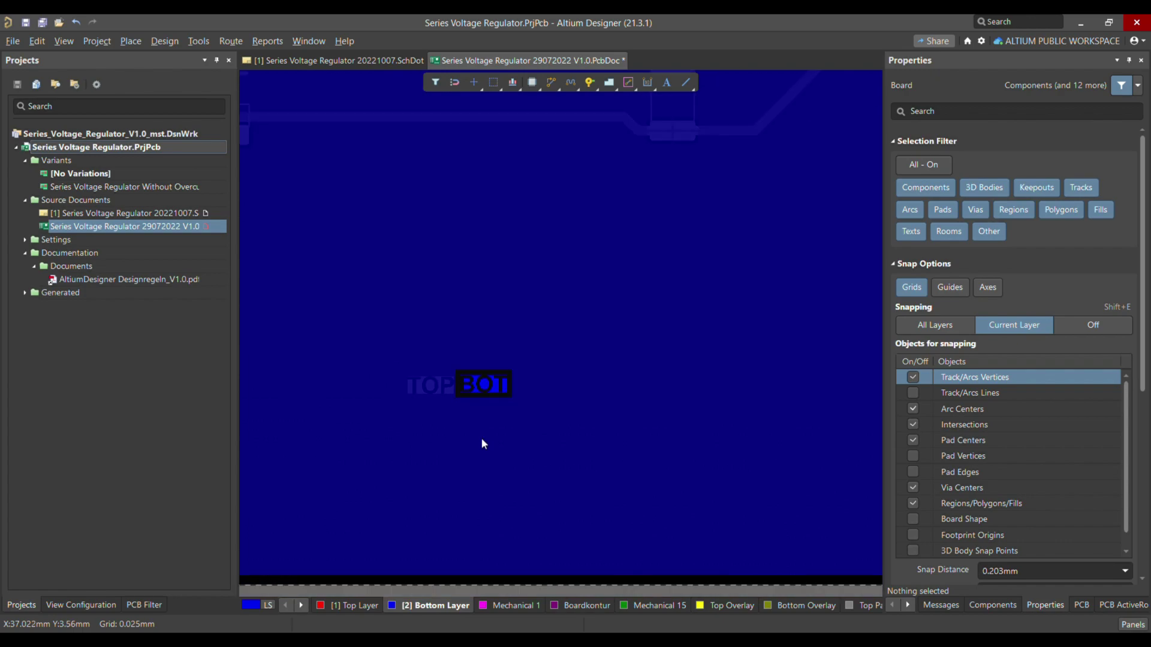
left_click(554, 408)
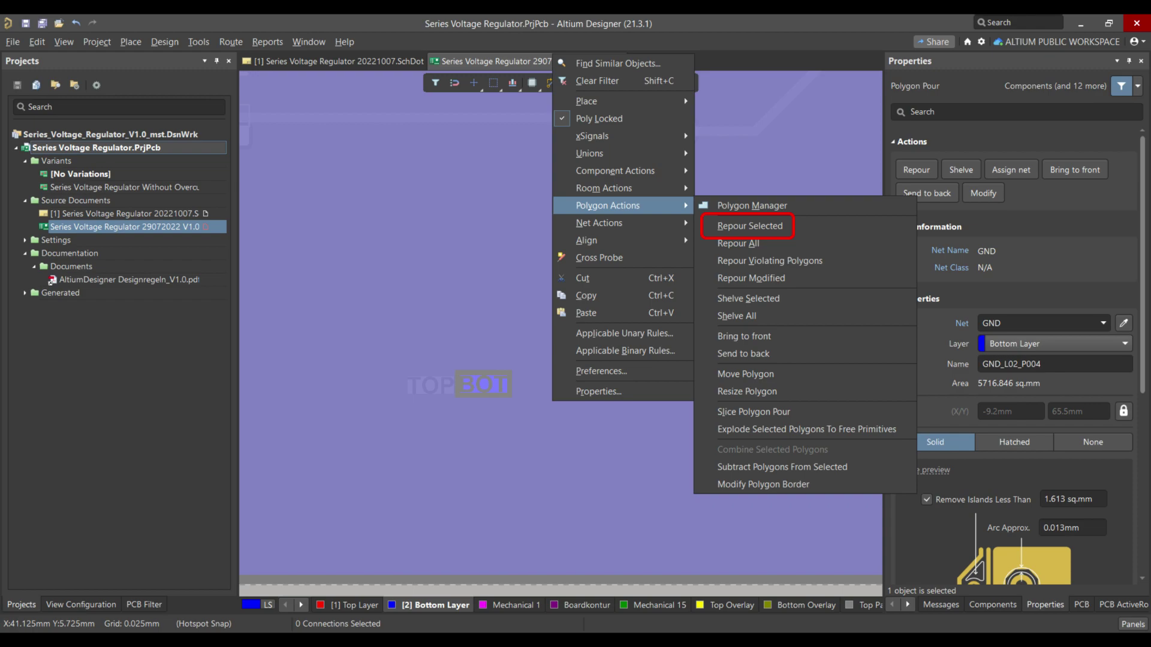
left_click(750, 226)
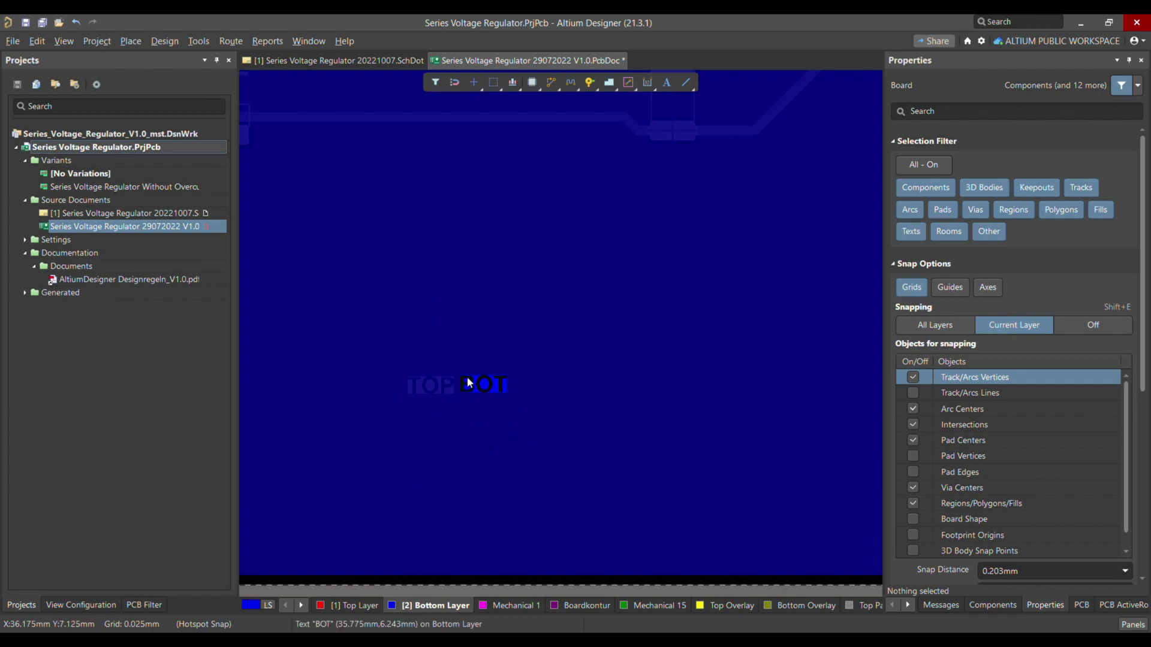
scroll(479, 381, "up", 2, "ctrl")
scroll(479, 383, "down", 2, "ctrl")
Step: Make the Top Layer active and examine the TOP label on the whole board in 3D
left_click(354, 606)
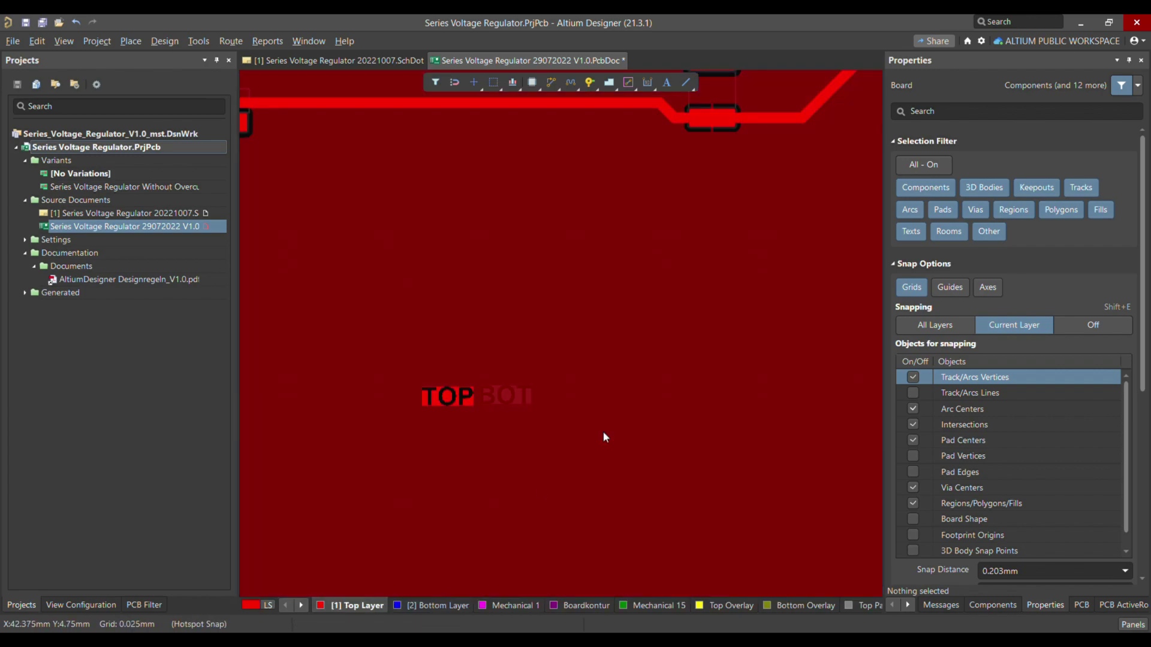
key("ctrl+Page_Down")
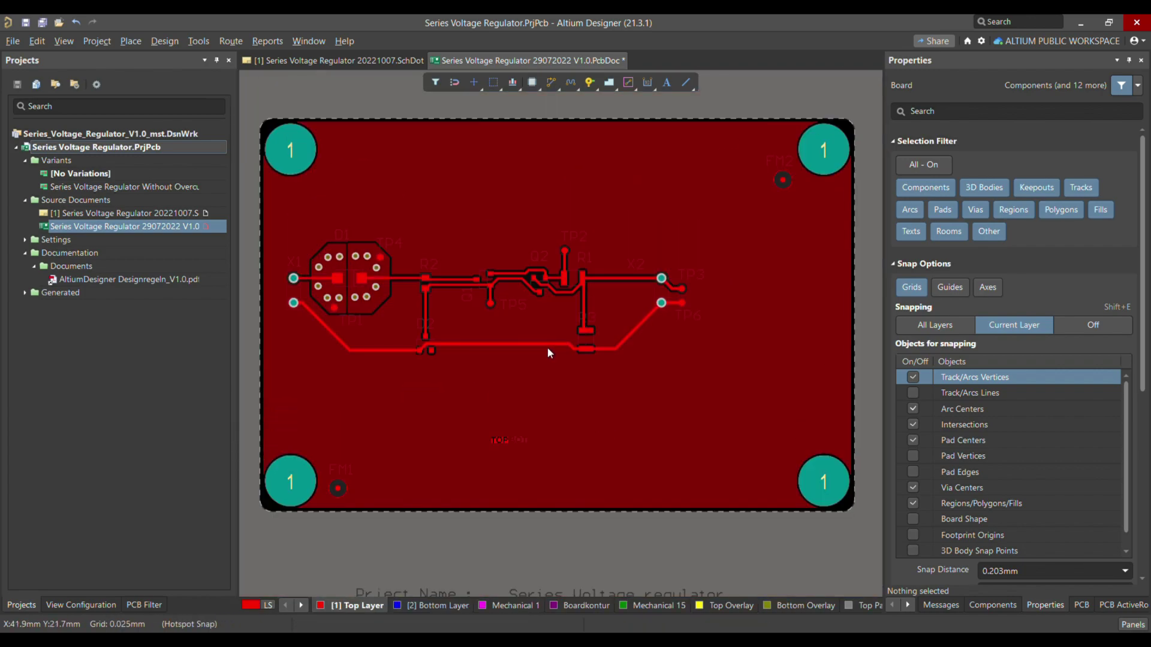
key("3")
scroll(601, 396, "down", 5, "ctrl")
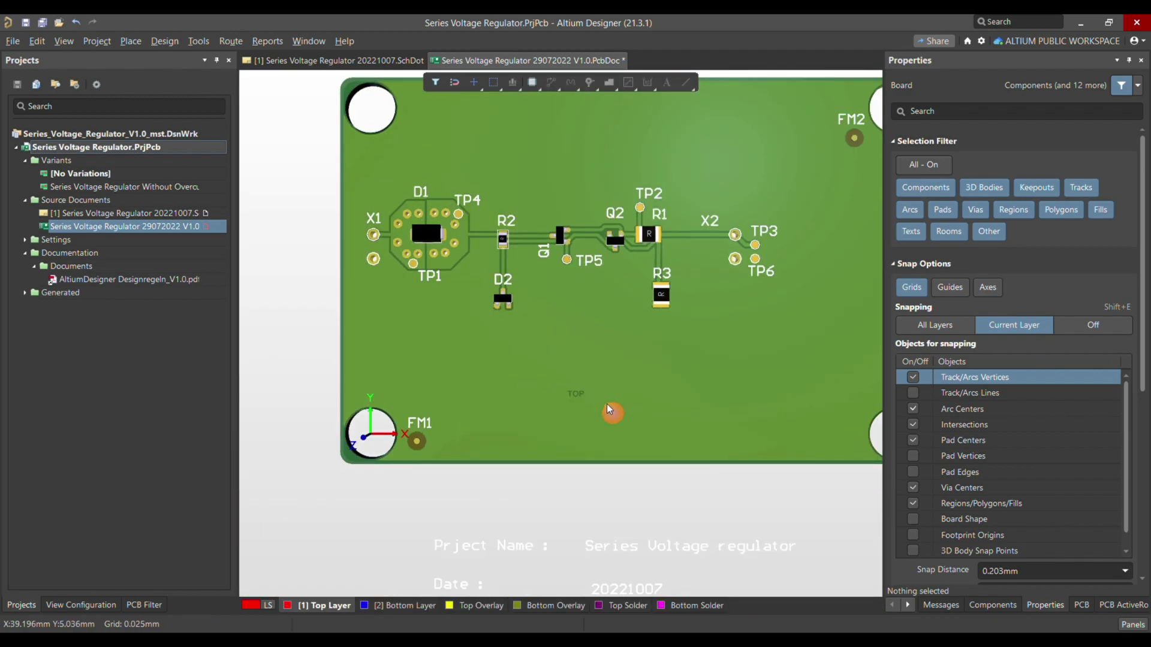
scroll(528, 381, "down", 1, "ctrl")
scroll(696, 370, "up", 1, "ctrl")
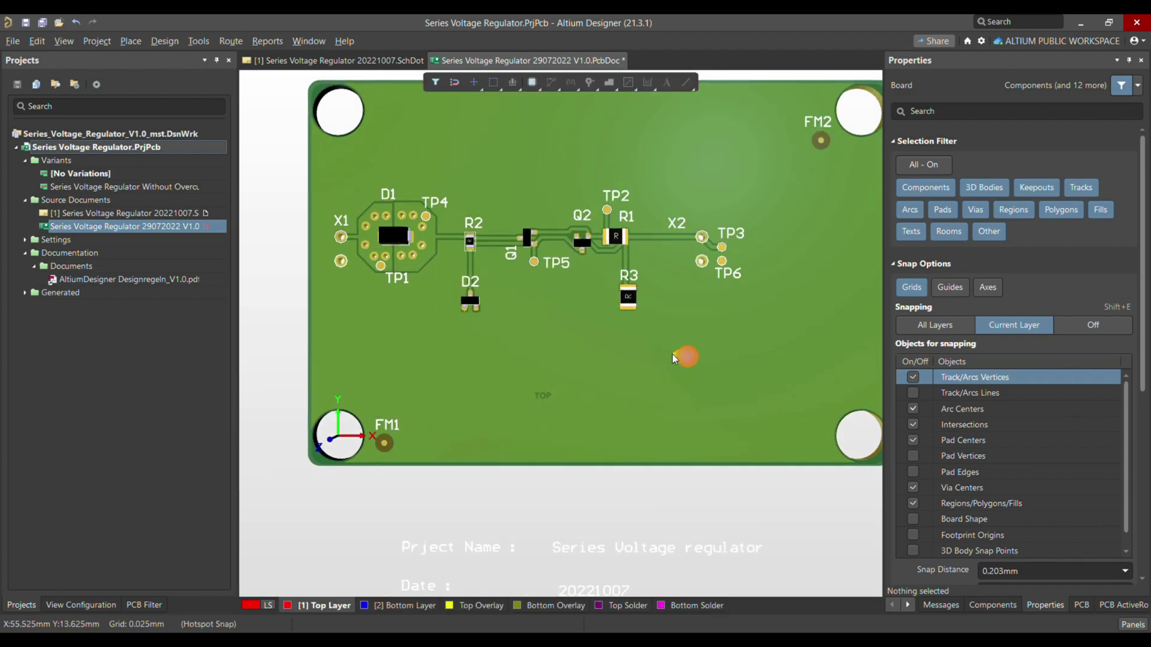
scroll(678, 357, "up", 1)
scroll(601, 363, "down", 1, "ctrl")
scroll(574, 436, "up", 1, "ctrl")
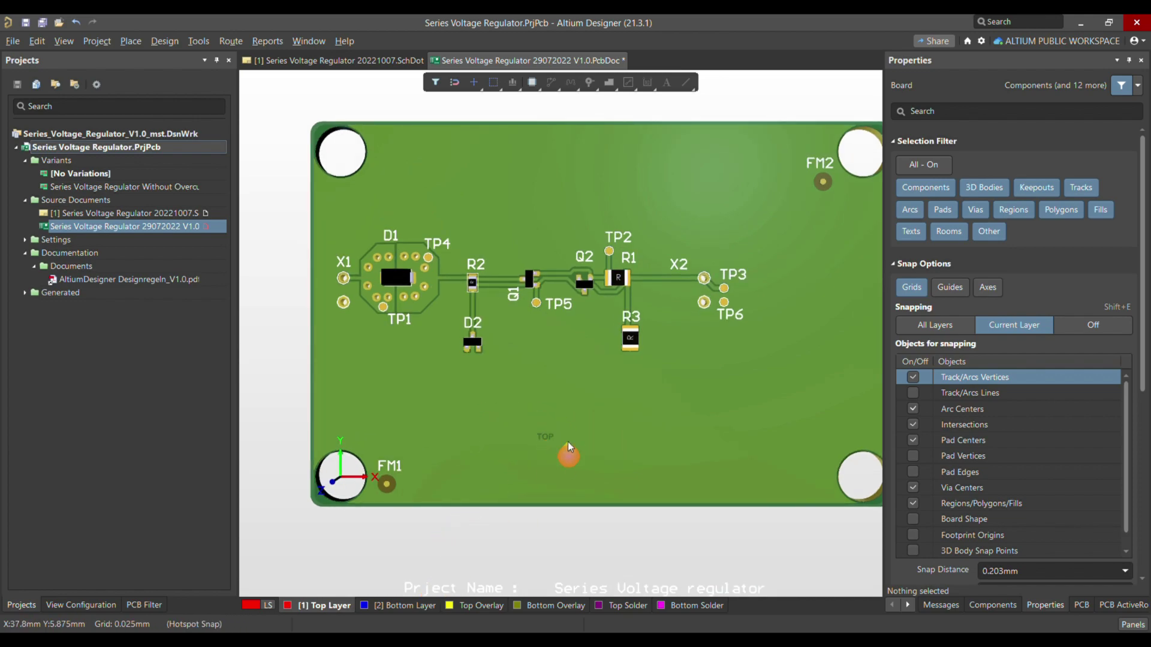
Step: Flip the 3D board to examine the BOT label's orientation on the underside, and return to the unflipped 2D view
key("v")
key("b")
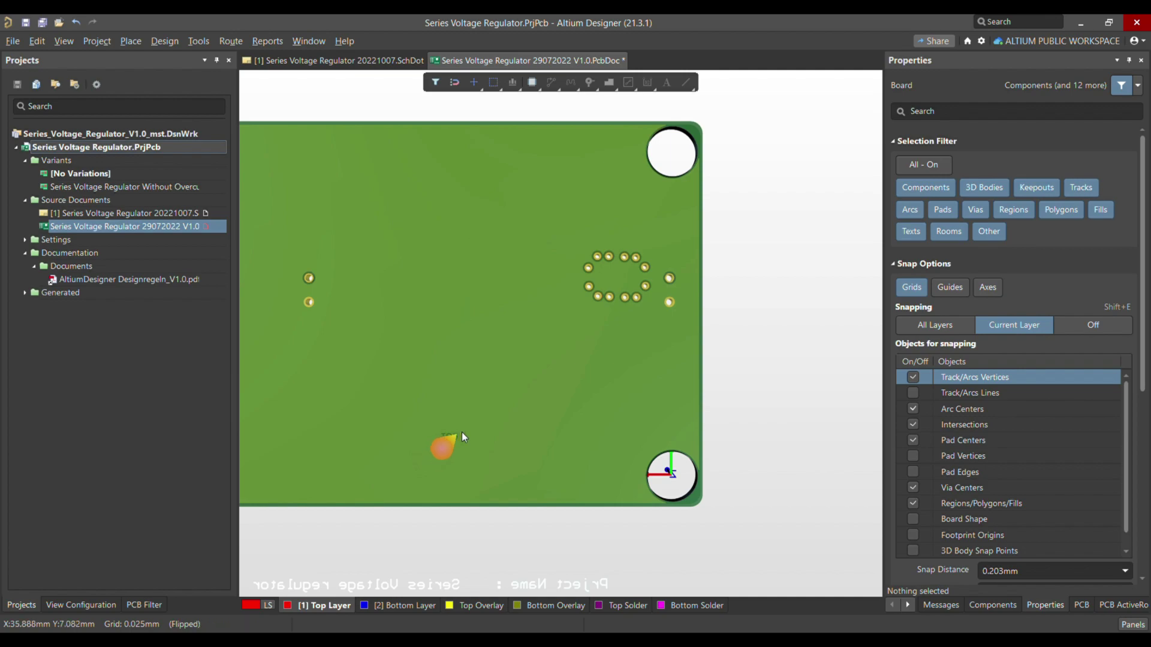
scroll(462, 430, "down", 2, "ctrl")
scroll(800, 389, "down", 2, "ctrl")
scroll(468, 426, "up", 4, "ctrl")
scroll(585, 422, "up", 5, "ctrl")
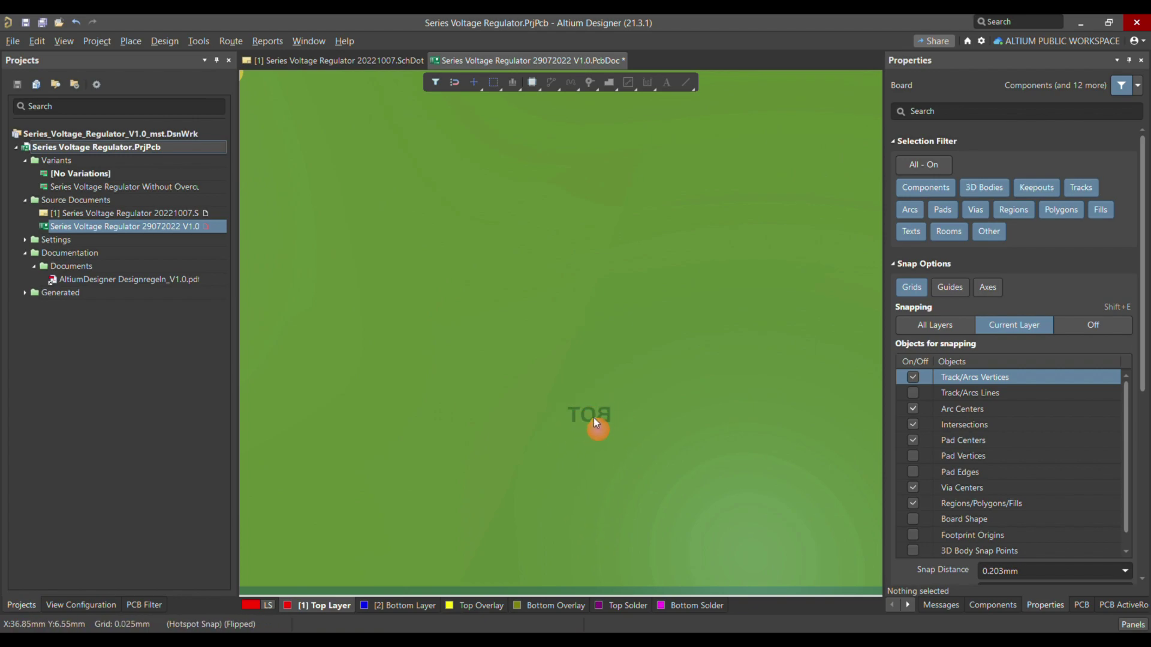
key("v")
key("b")
key("2")
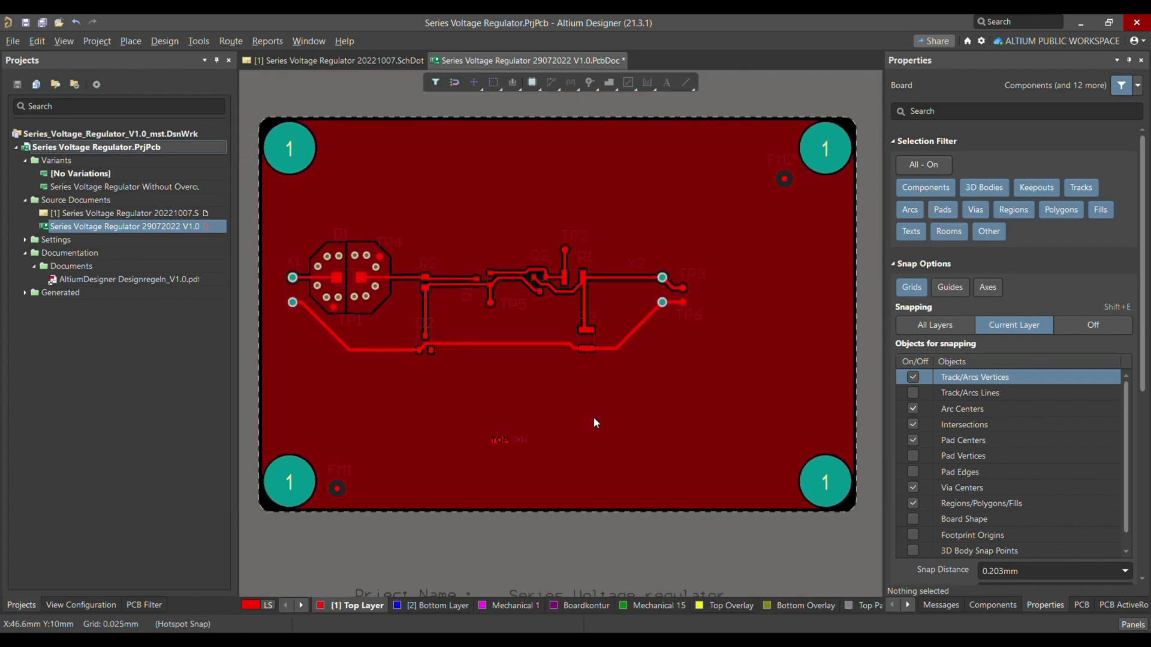
Step: Make the Bottom Layer active and mirror the BOT text
left_click(436, 606)
scroll(536, 427, "up", 4, "ctrl")
scroll(535, 427, "up", 1, "ctrl")
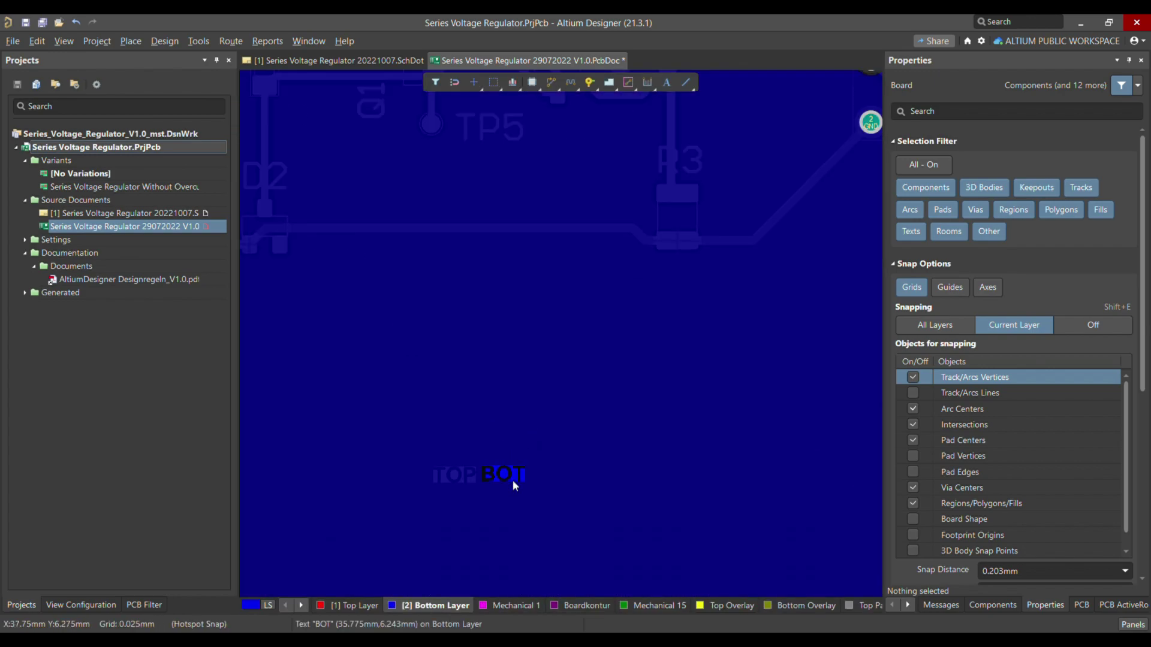
left_click(513, 478)
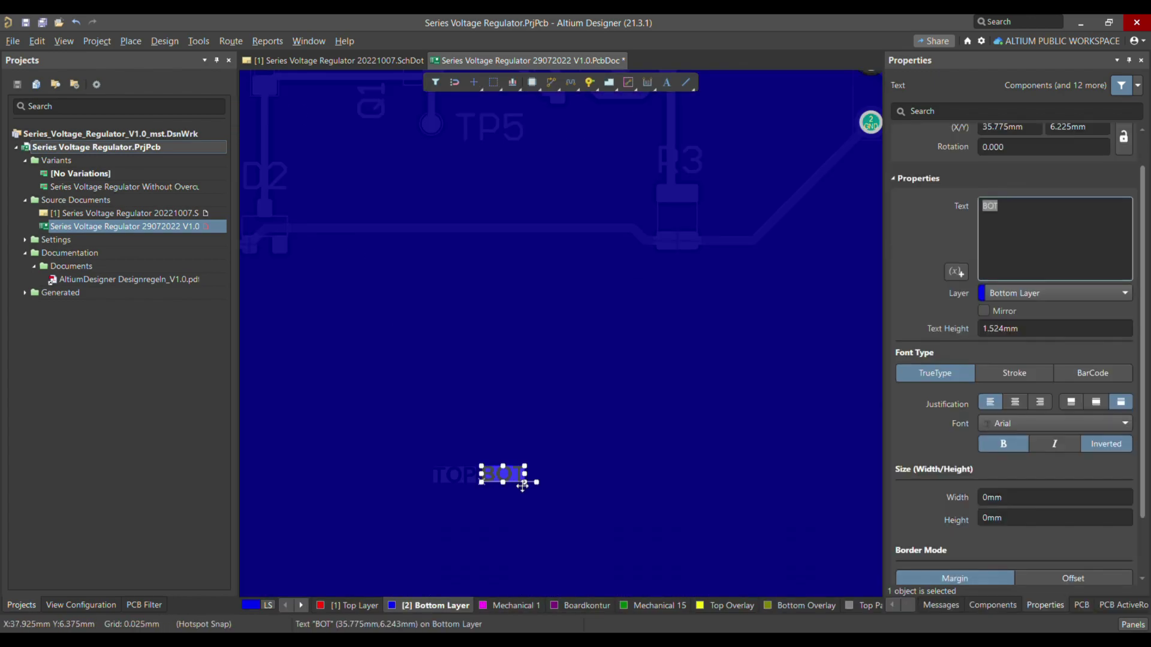
left_click(983, 310)
scroll(473, 471, "up", 3, "ctrl")
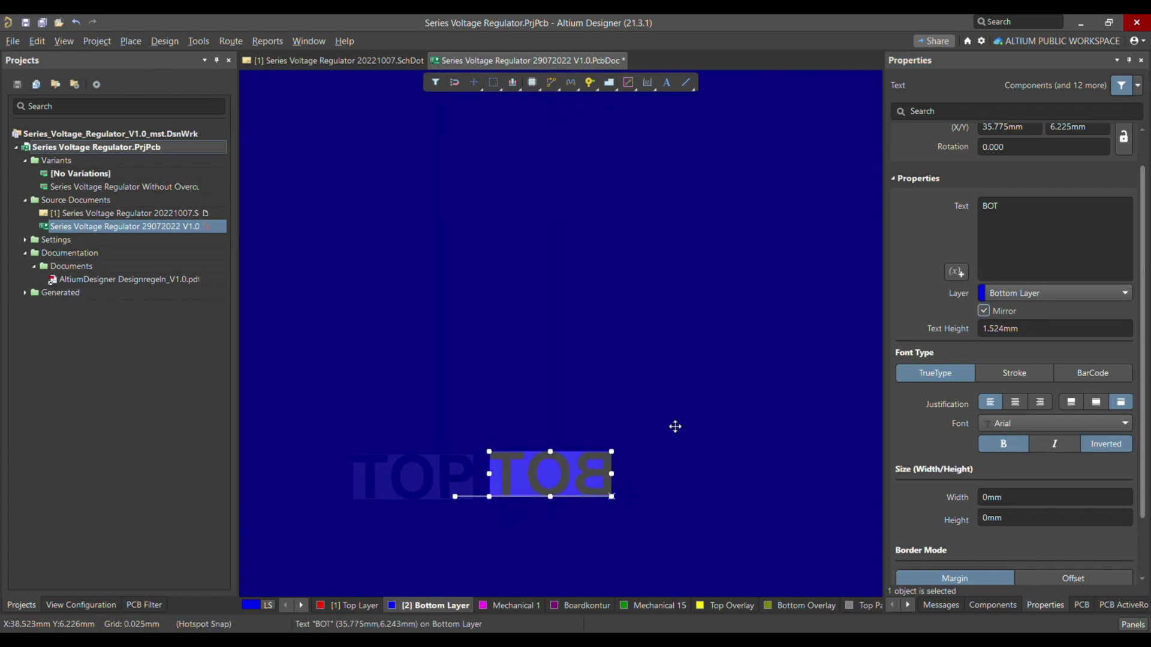
Step: Repour the Bottom Layer GND polygon around the mirrored BOT text
scroll(665, 423, "down", 2, "ctrl")
left_click(630, 390)
left_click(621, 376)
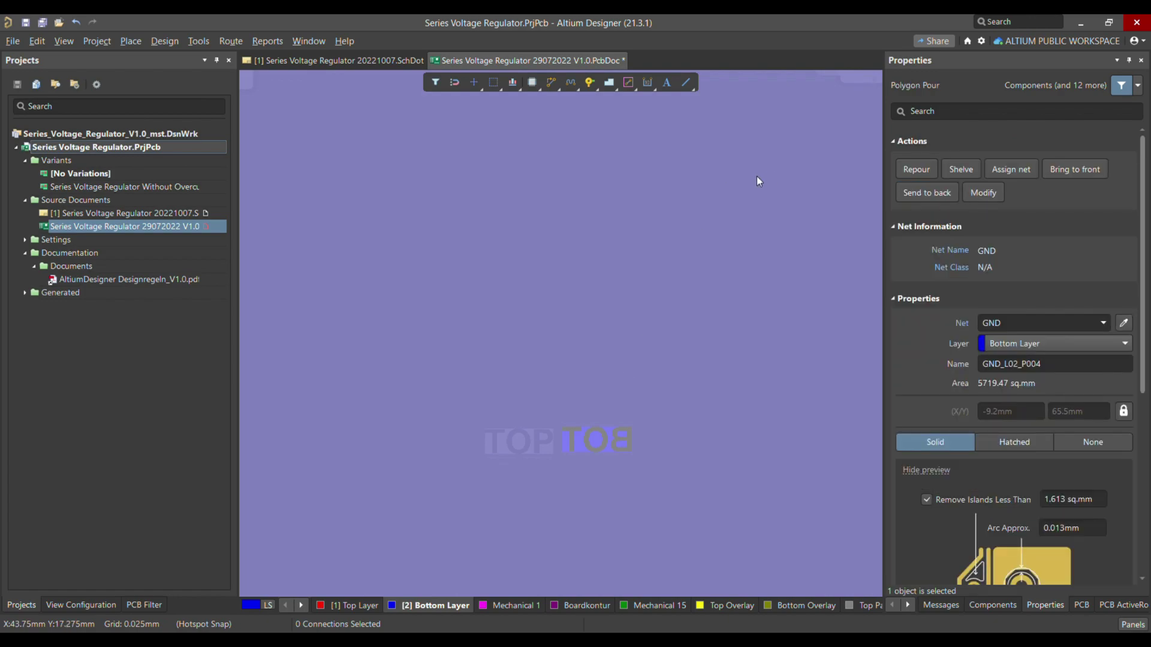
left_click(652, 376)
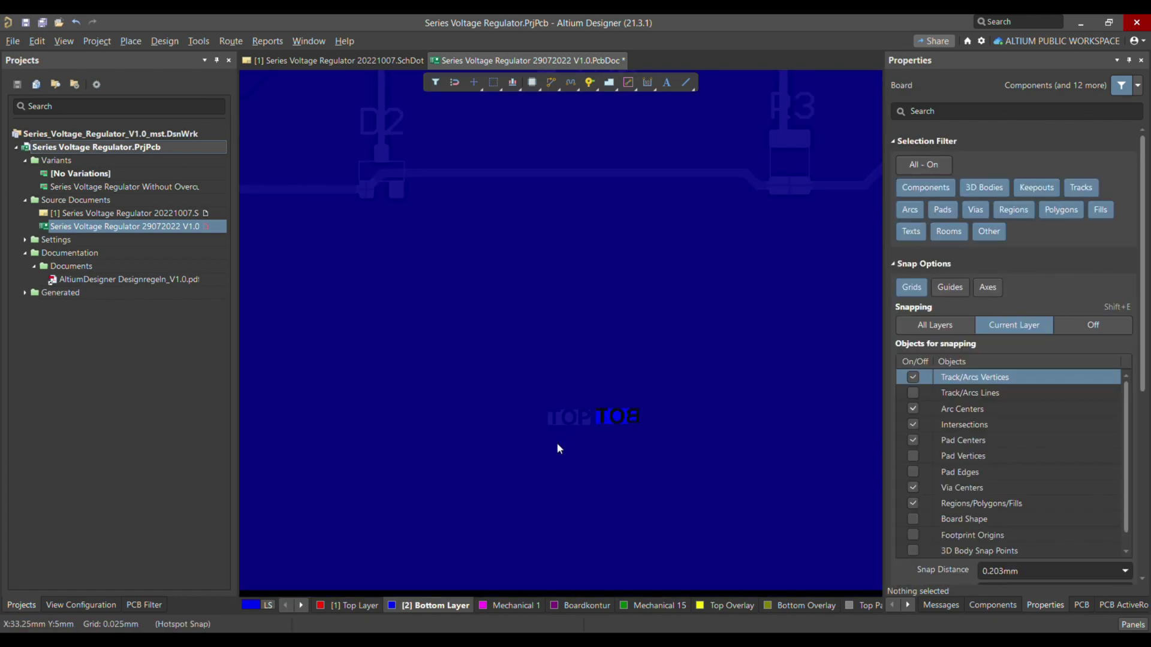
Step: Examine the mirrored BOT label on the board's underside in 3D, and return to the whole board in 2D on the Top Layer
key("3")
key("2")
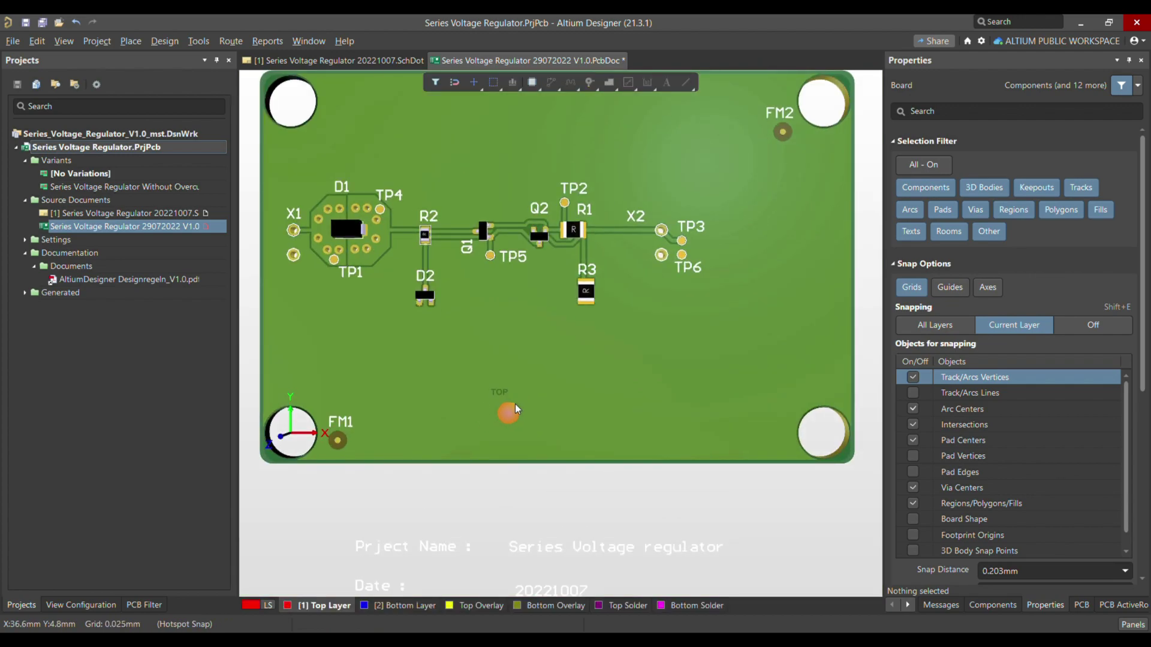
key("ctrl+f")
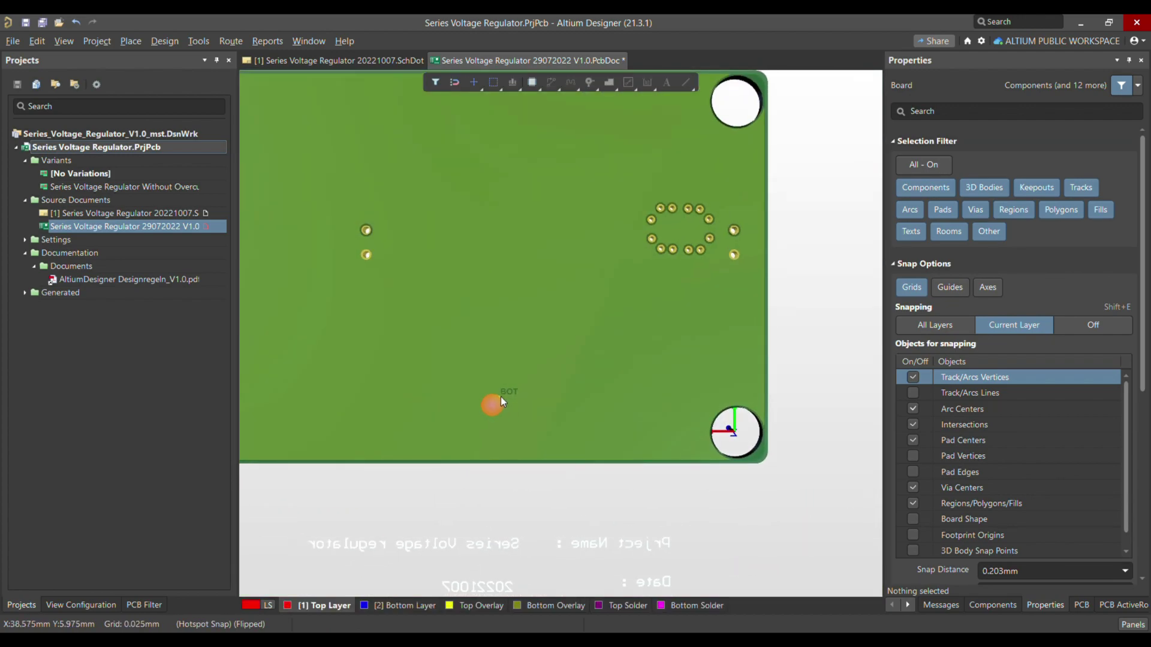
scroll(501, 389, "up", 2, "ctrl")
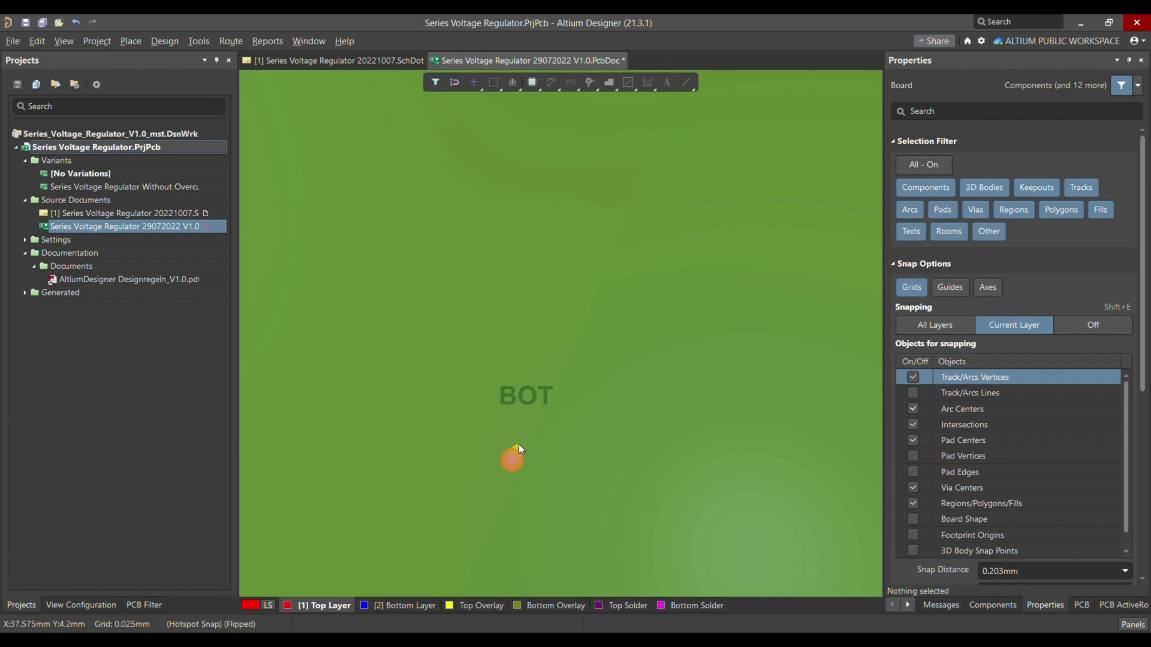
key("ctrl+Page_Down")
key("2")
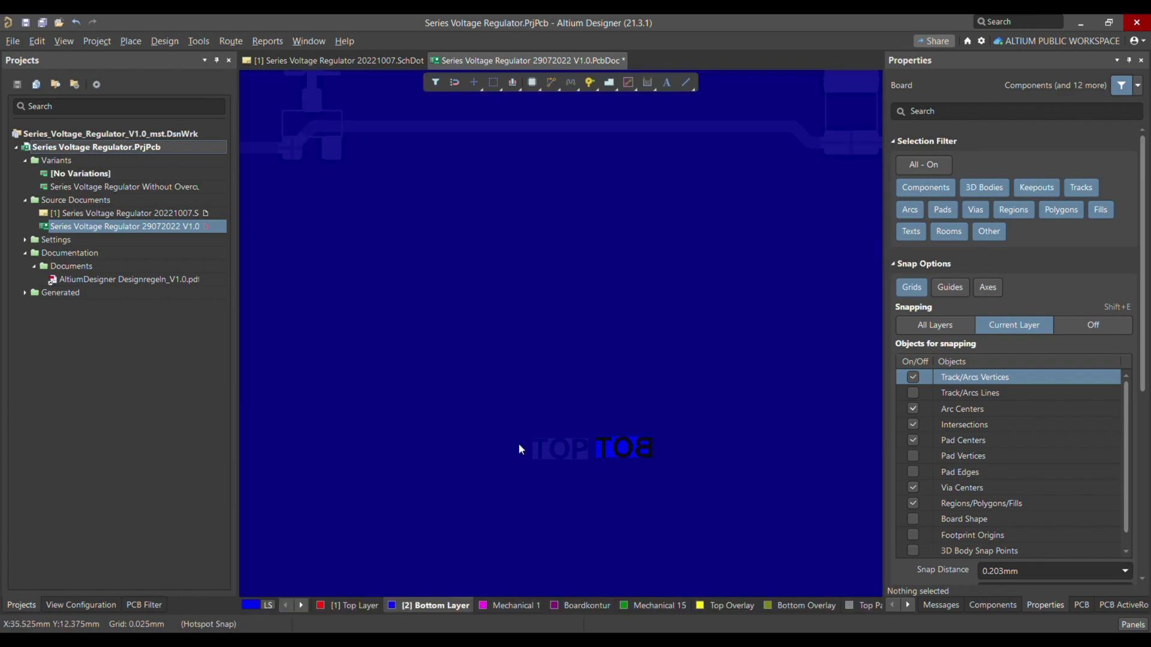
left_click(340, 606)
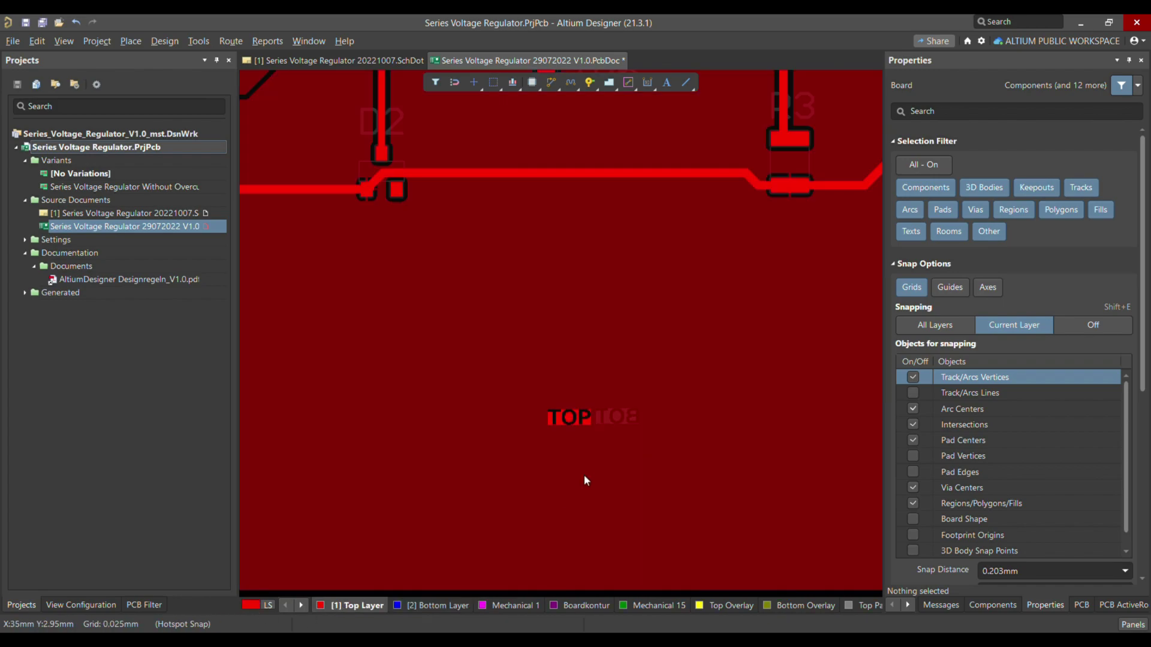
key("ctrl+Page_Down")
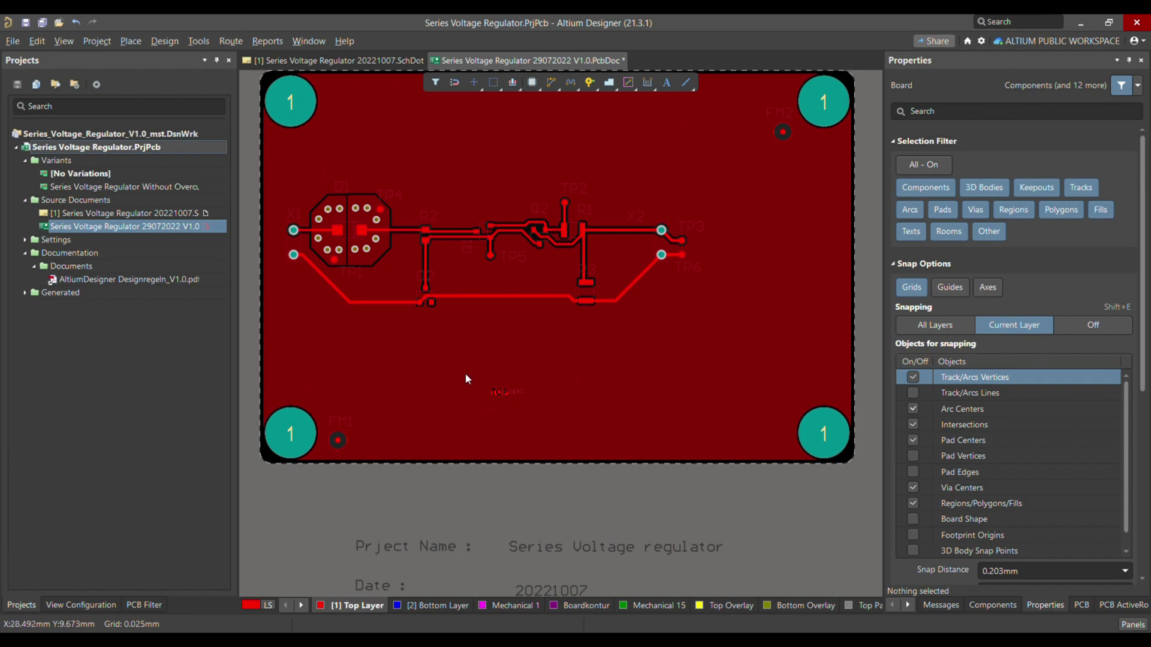
scroll(467, 377, "up", 6, "ctrl")
left_click(526, 415)
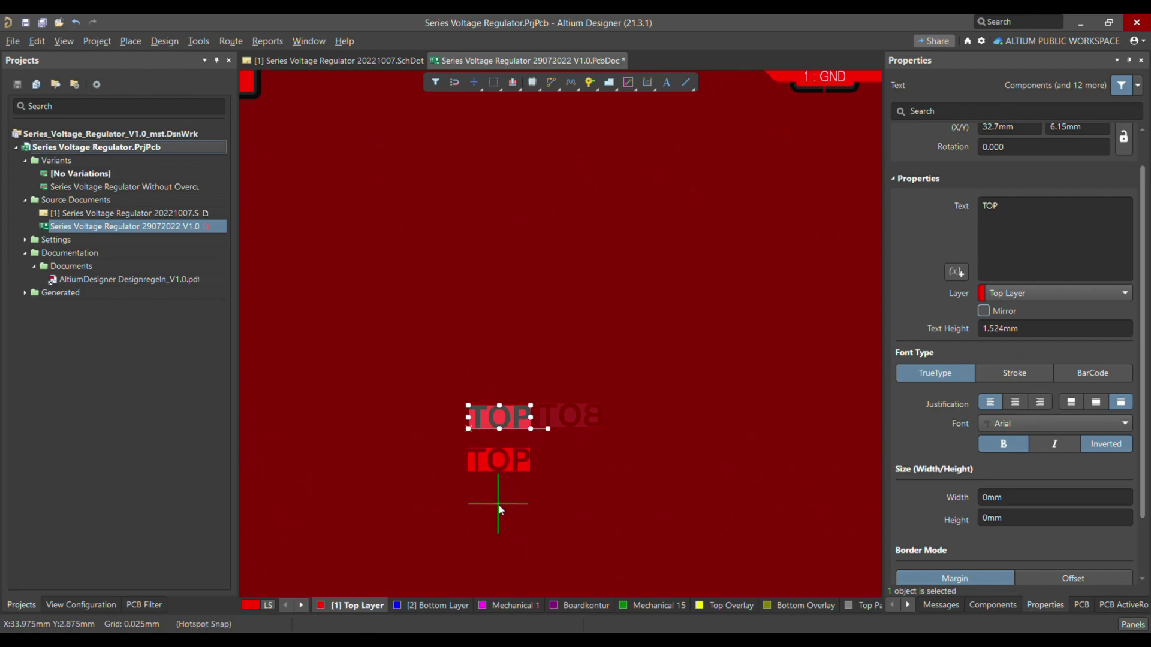
left_click(507, 465)
left_click(1077, 223)
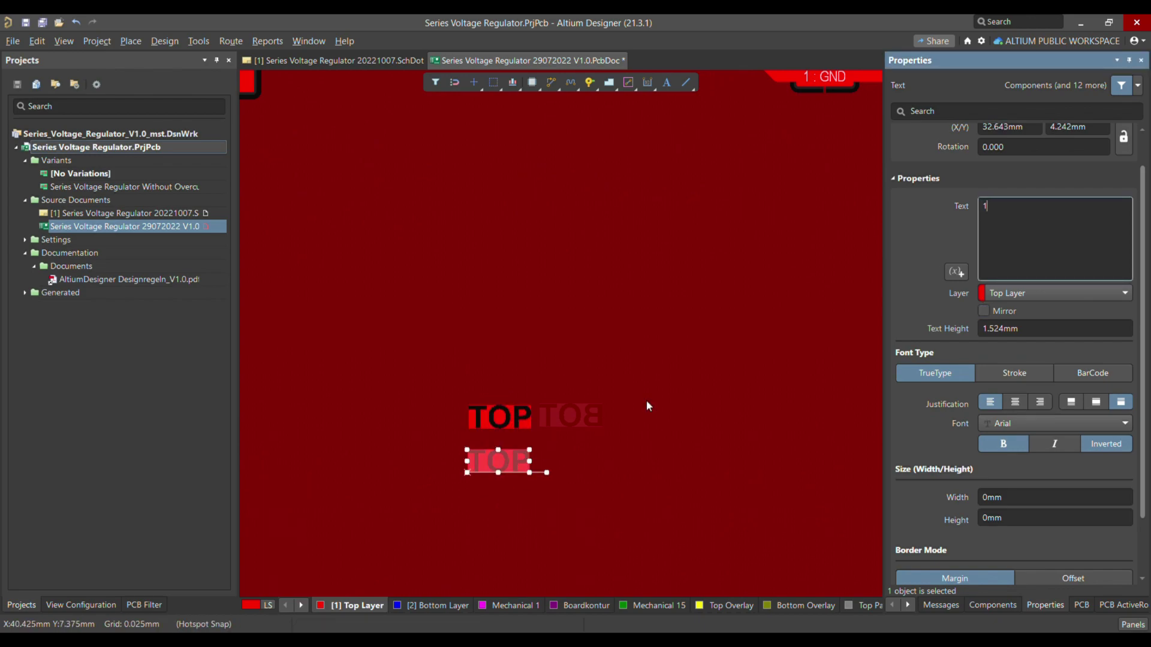
key("BackSpace")
left_click(532, 499)
left_click(530, 499)
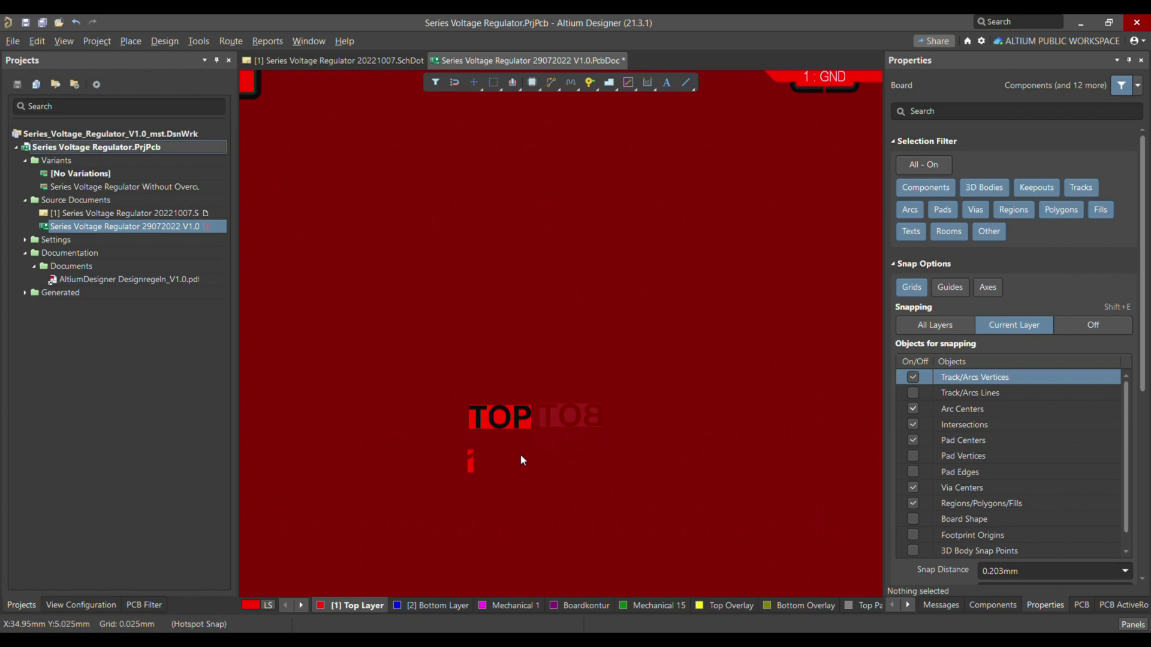
left_click(471, 459)
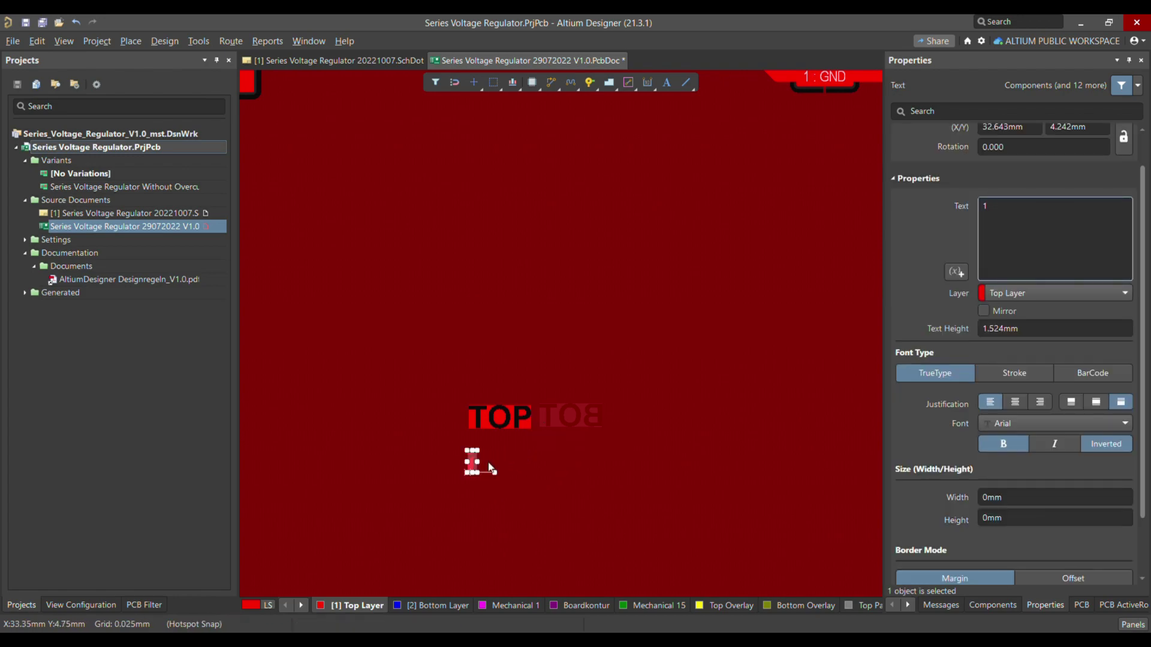
left_click(574, 473)
left_click(587, 473)
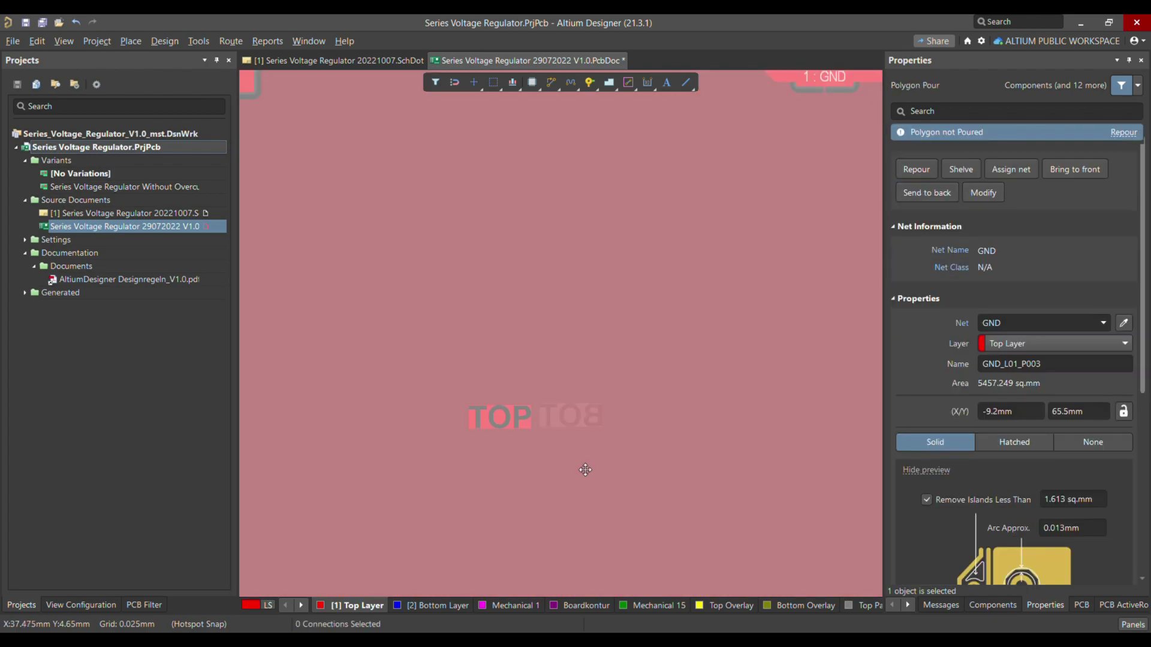
left_click(572, 463)
Step: Duplicate the inverted TOP text and place the copy just below it on the Top Layer
left_click(506, 419)
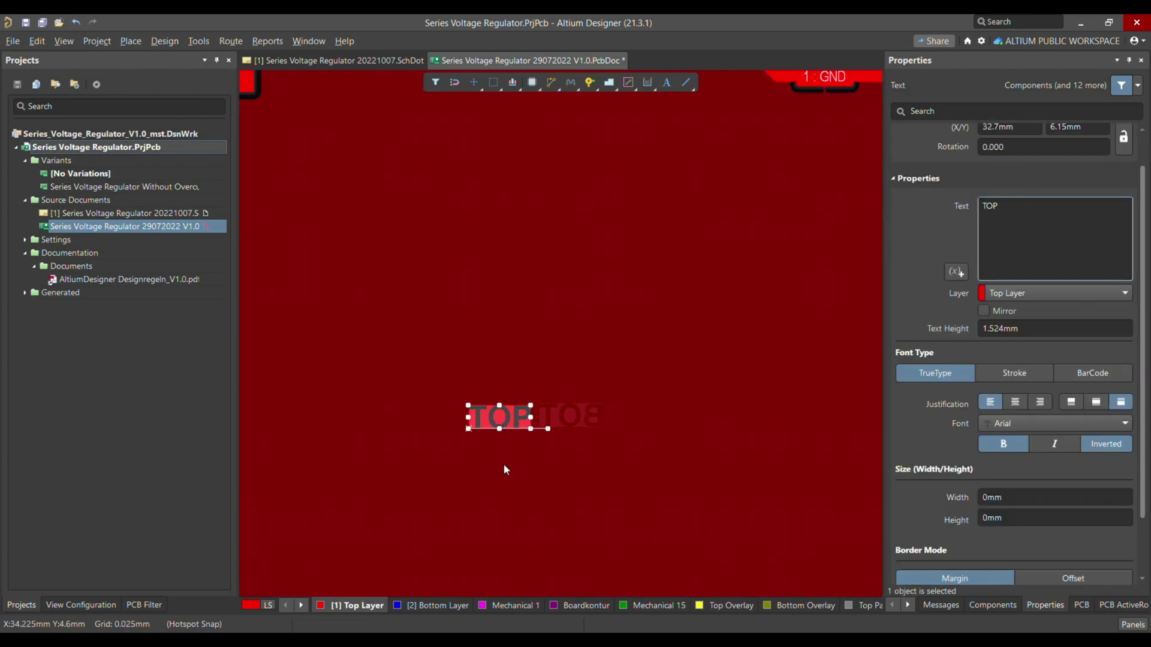
key("ctrl+c")
left_click(505, 482)
key("ctrl+v")
left_click(508, 523)
Step: Change the duplicated label's text to 1234_Series_Vol_Reg_V1.0
left_click(950, 210)
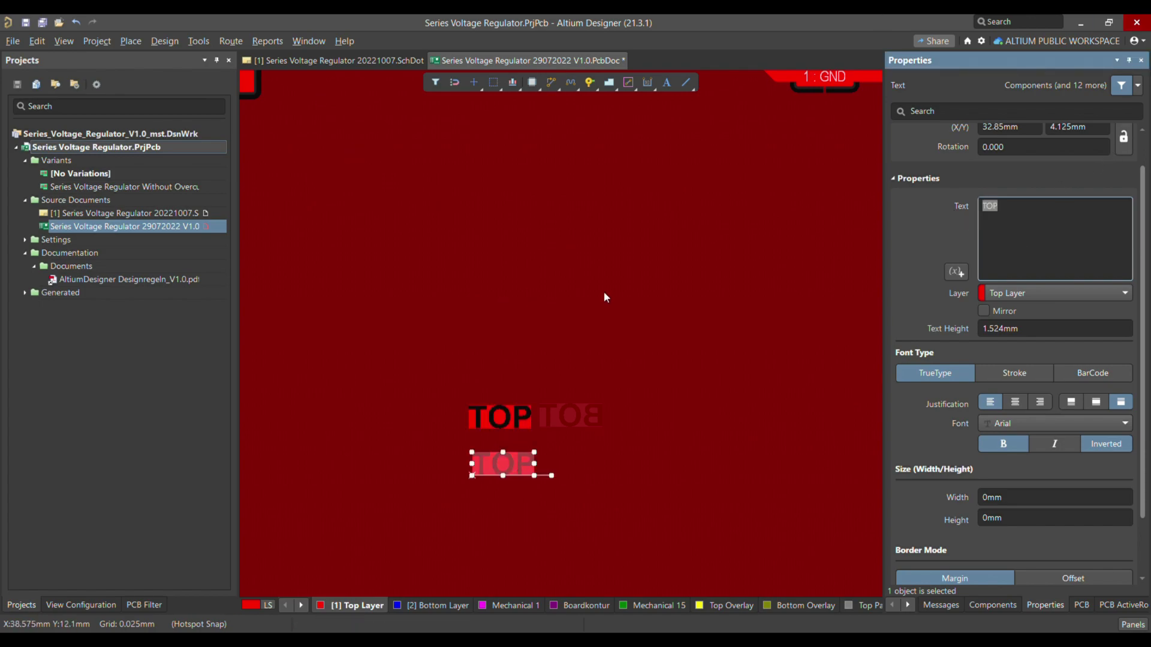
type("123")
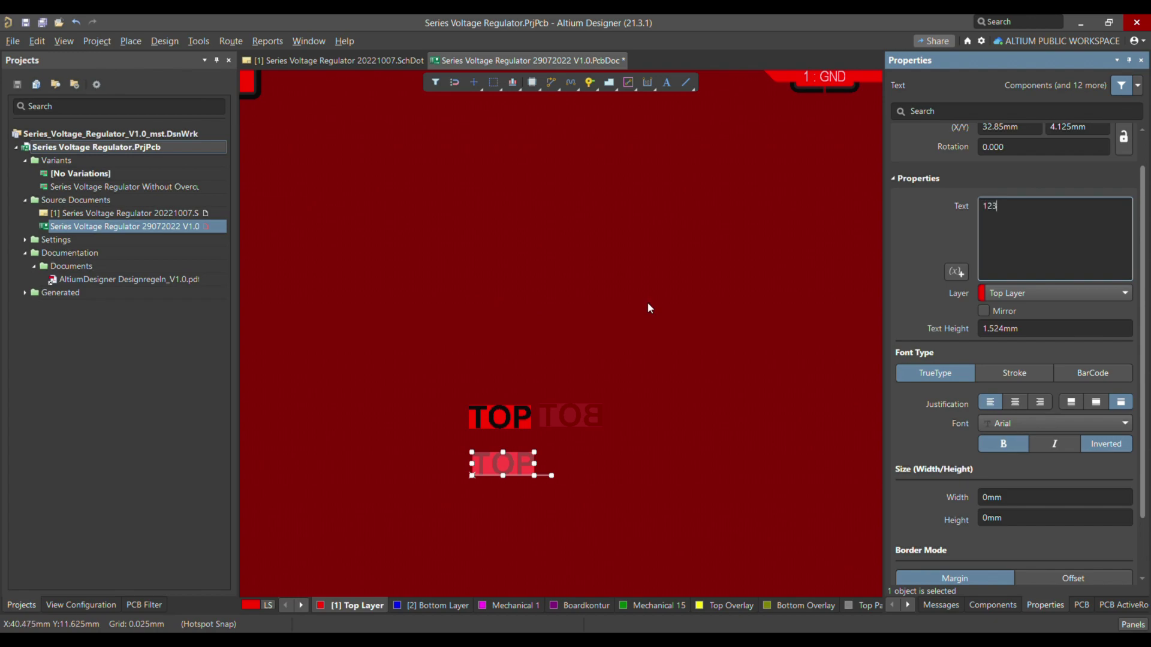
type("4_Series_Vol_Reg_V1.0")
key("Return")
Step: Repour the Top Layer GND polygon around the new project label
left_click(337, 368)
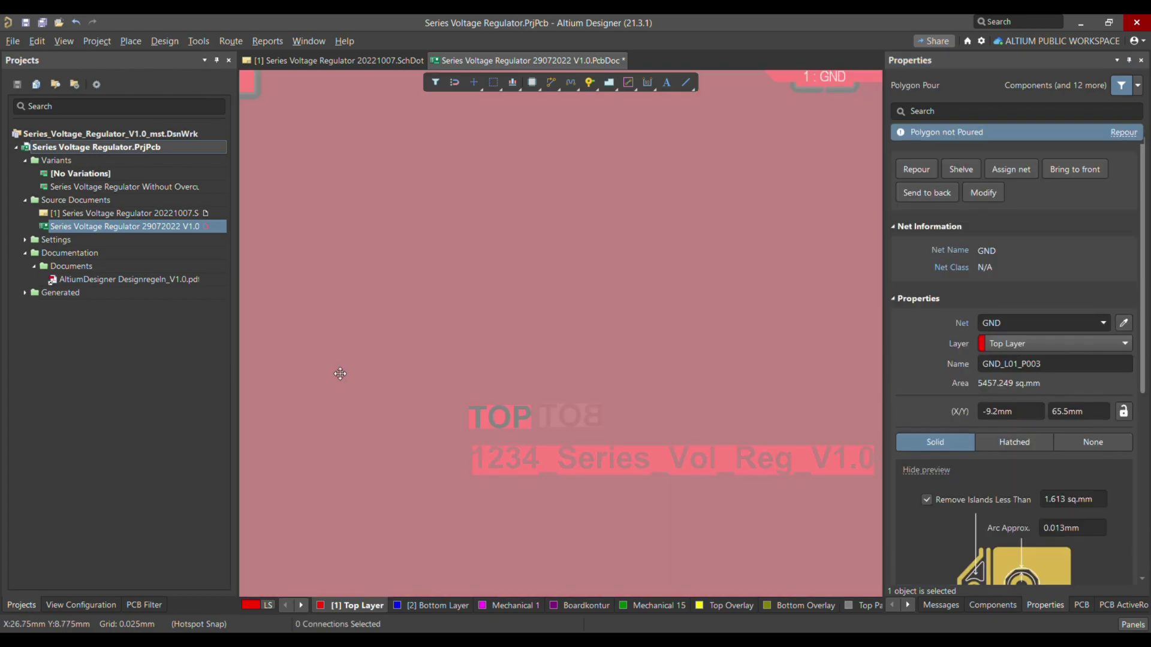
scroll(340, 349, "down", 2, "ctrl")
left_click(351, 353)
left_click(350, 358)
Step: Examine the TOP and project name labels on the board's top side in 3D
key("3")
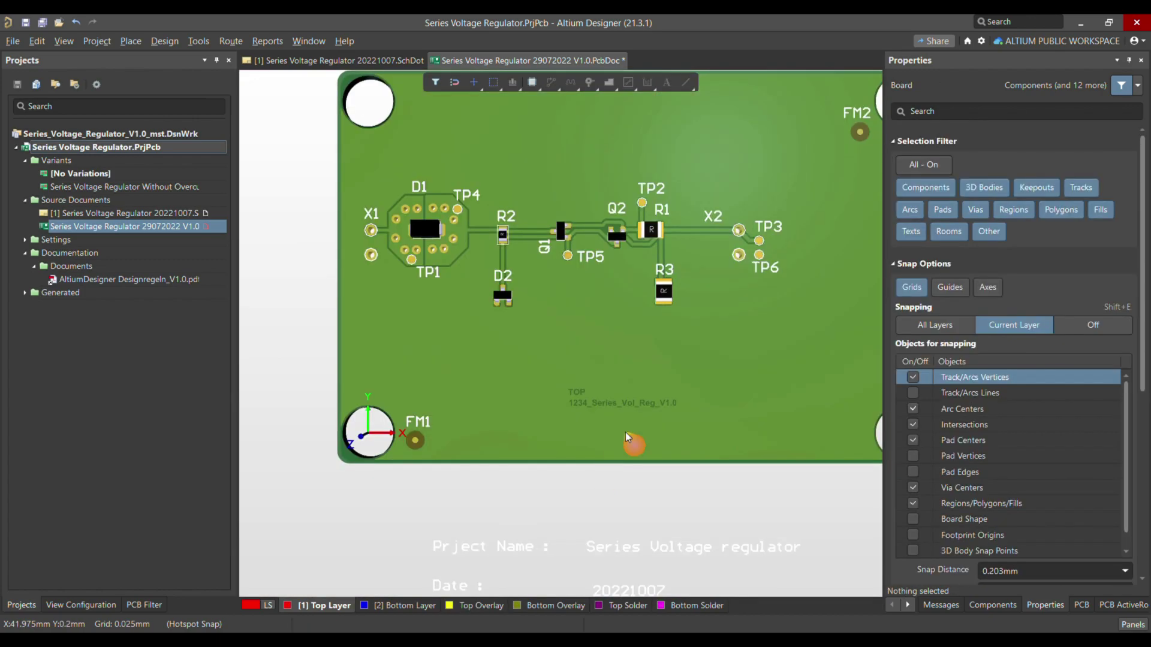
scroll(637, 383, "up", 5, "ctrl")
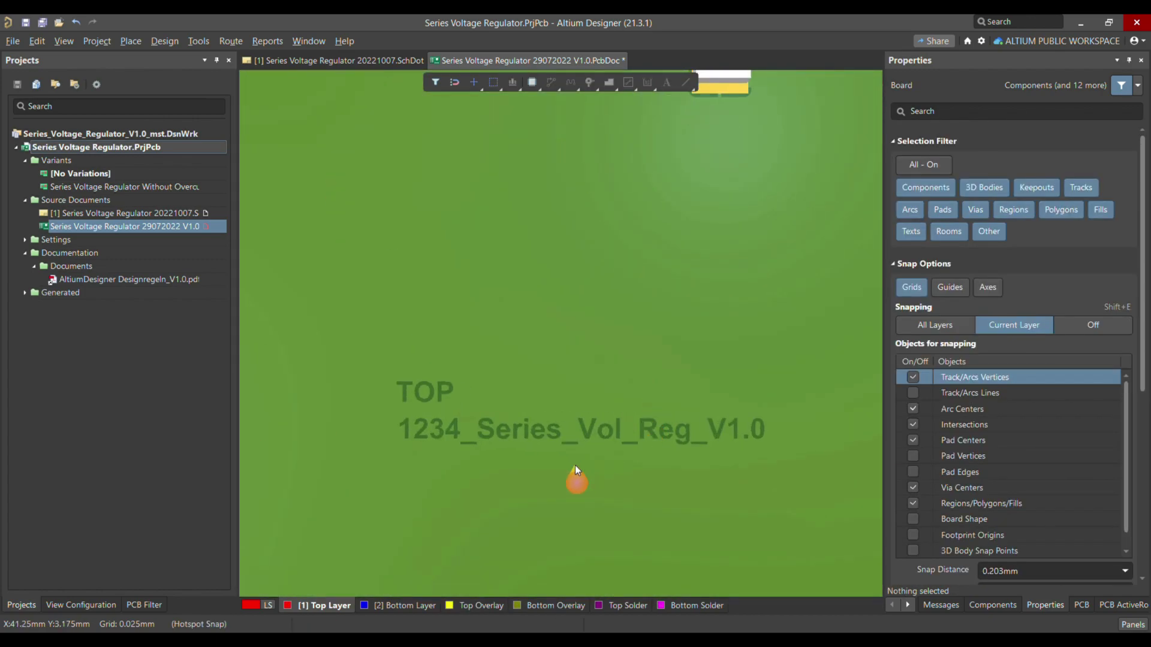
scroll(574, 465, "down", 5, "ctrl")
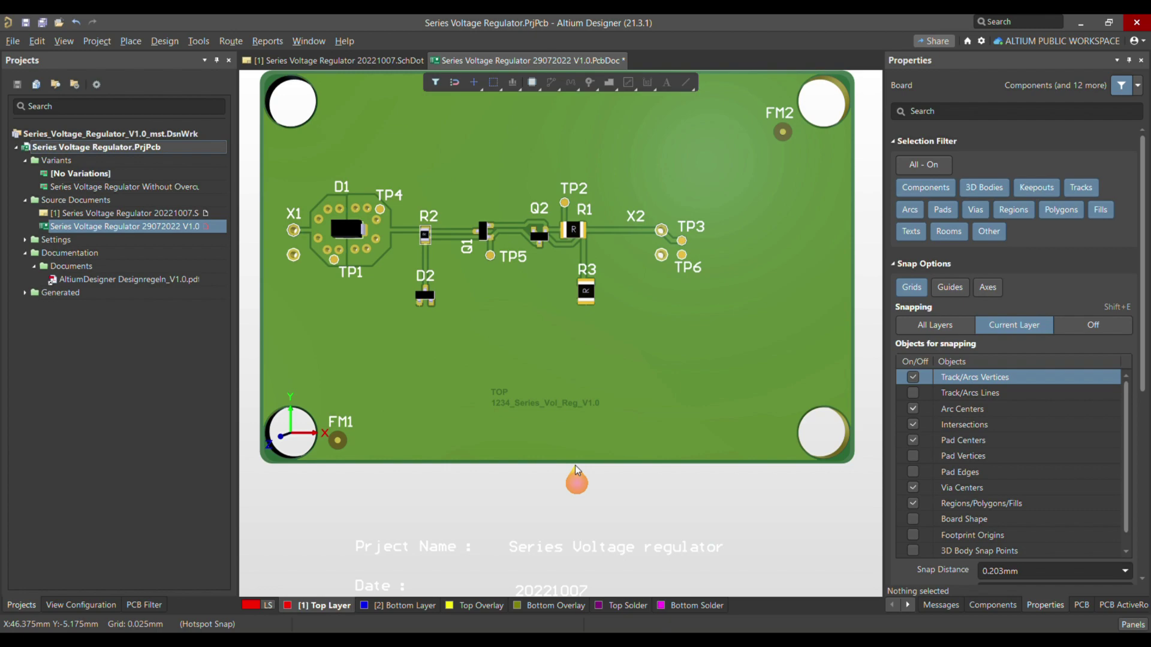